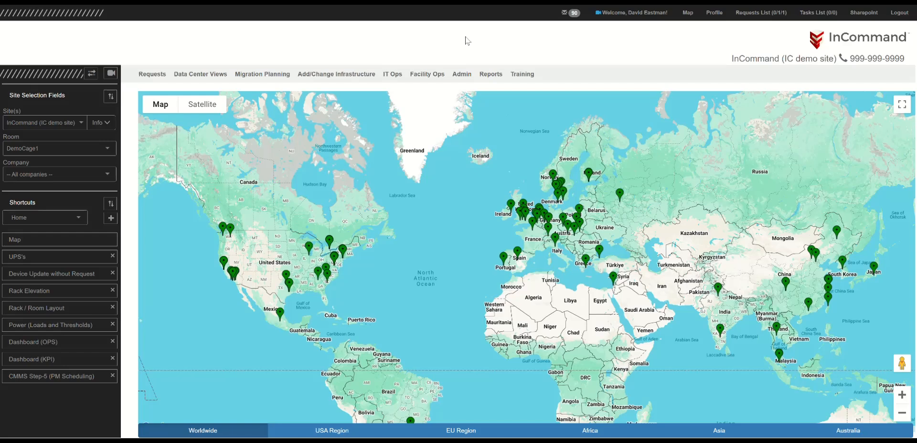
- Open the Checklist Editor from the facility operations checklists
{"action": "left_click", "coordinate": [427, 74]}
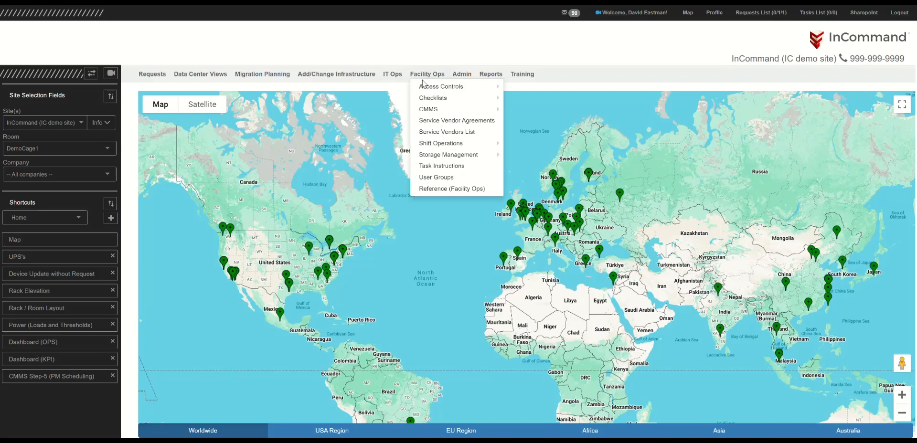
{"action": "mouse_move", "coordinate": [427, 97]}
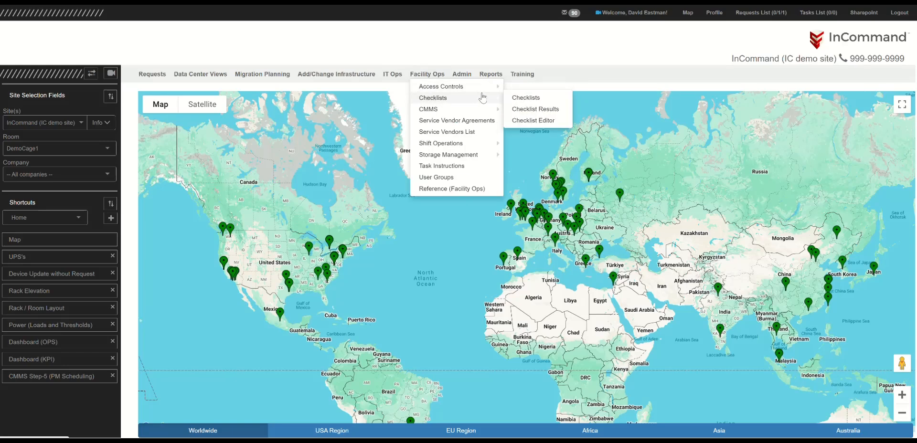
{"action": "left_click", "coordinate": [532, 122]}
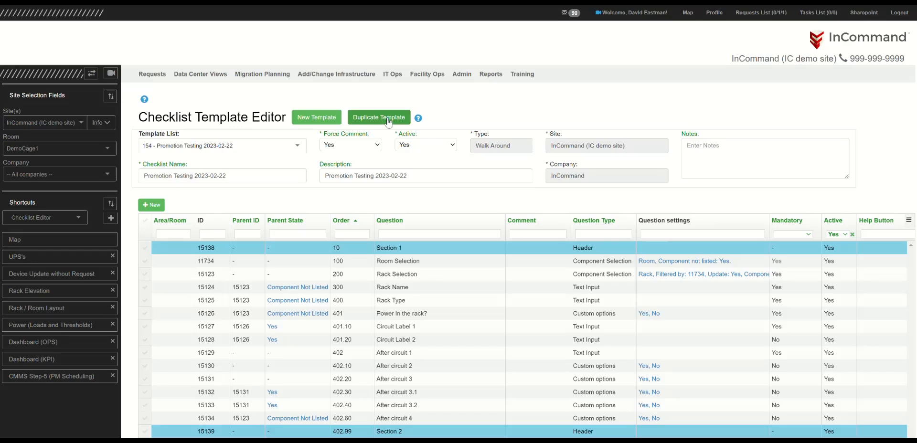
- Start a new checklist template and name it "Checklist Demo"
{"action": "left_click", "coordinate": [310, 119]}
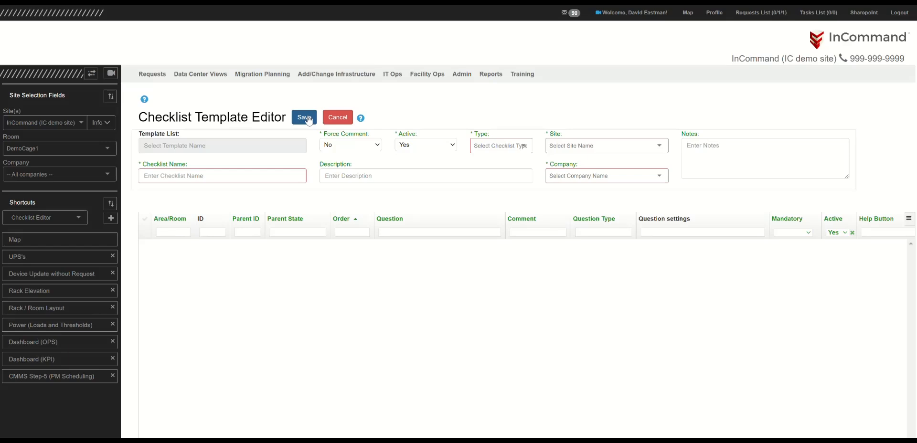
{"action": "left_click", "coordinate": [213, 174]}
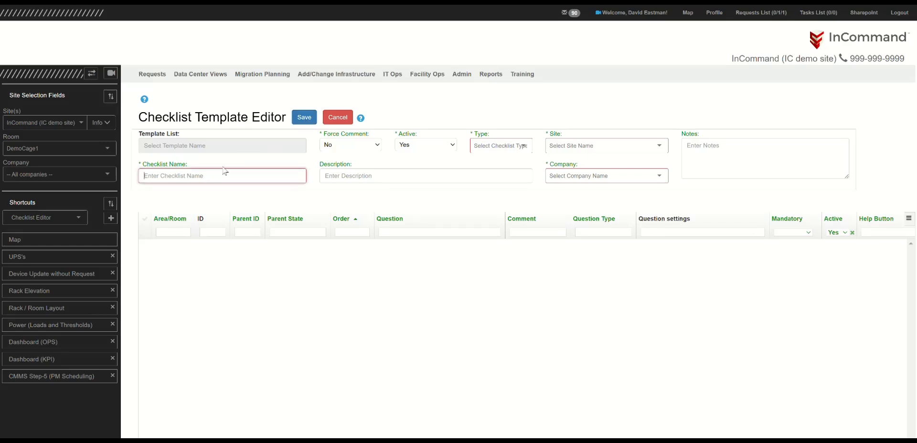
{"action": "type", "text": "Check"}
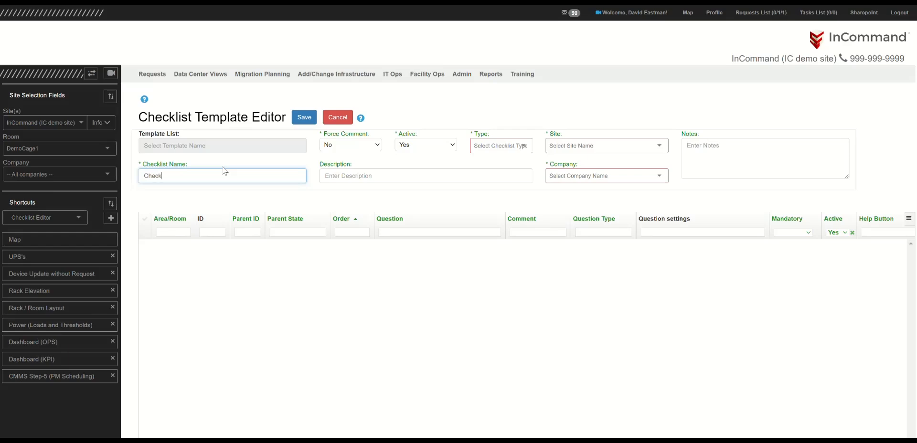
{"action": "type", "text": "list Demo"}
- Set the new template's Force Comment option to Yes and its Active option to No
{"action": "left_click", "coordinate": [374, 146]}
{"action": "left_click", "coordinate": [340, 170]}
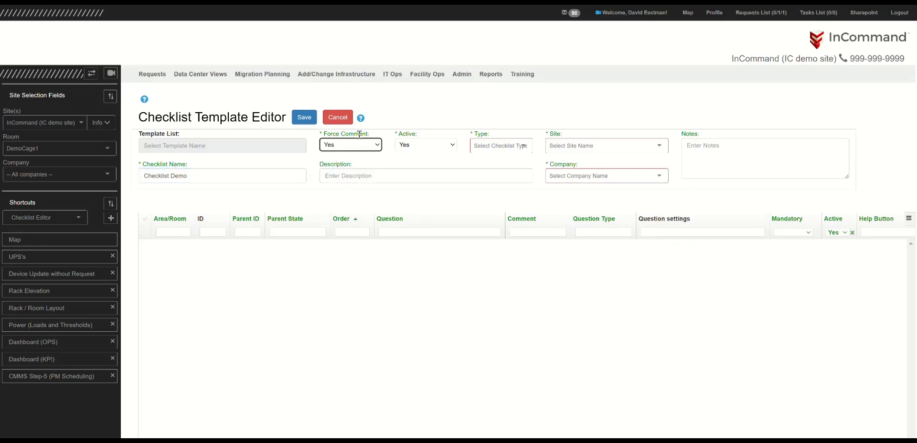
{"action": "left_click", "coordinate": [455, 147]}
{"action": "left_click", "coordinate": [410, 180]}
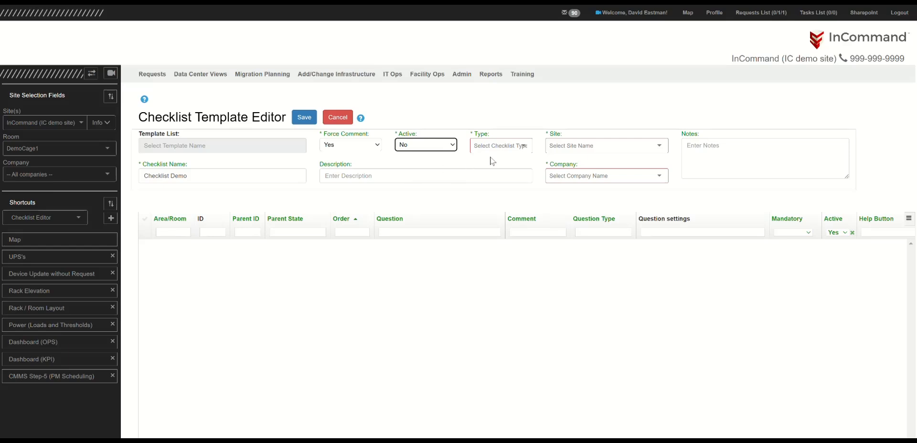
- Set the template's type to Walk Around and its site to InCommand (IC demo site)
{"action": "left_click", "coordinate": [525, 150]}
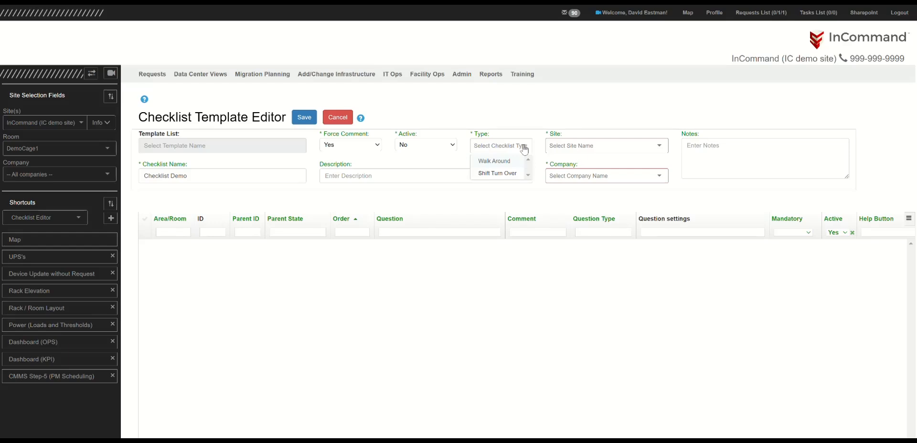
{"action": "left_click", "coordinate": [508, 165]}
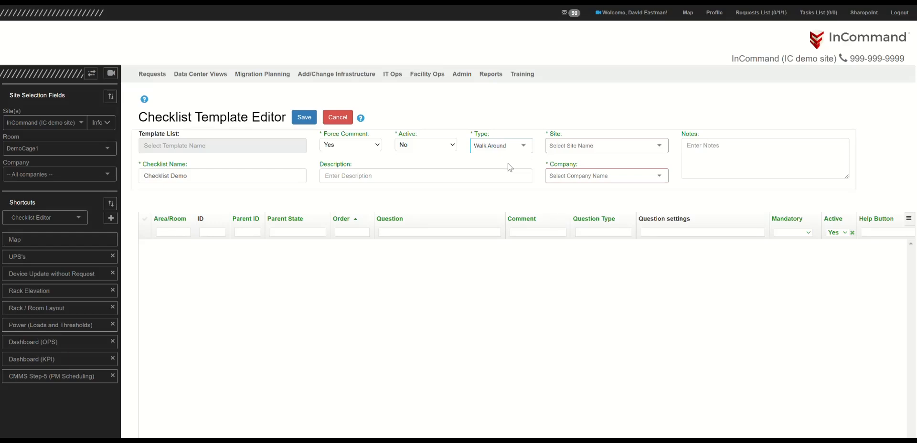
{"action": "left_click", "coordinate": [661, 147]}
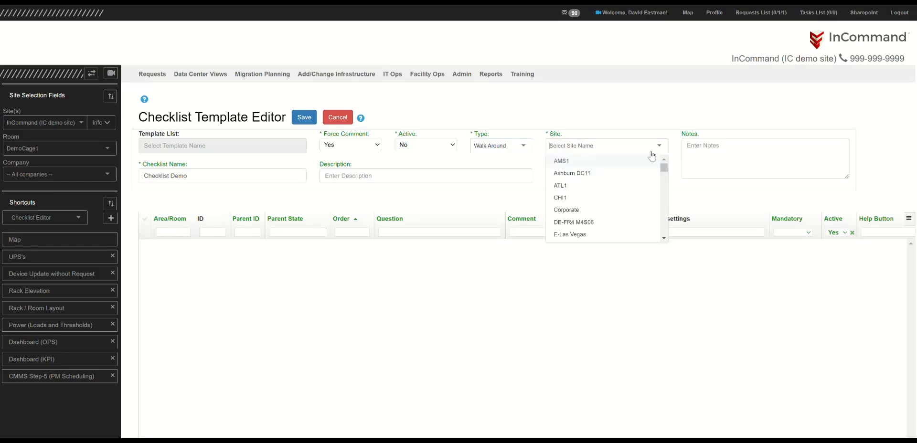
{"action": "scroll", "coordinate": [654, 172], "scroll_direction": "down", "scroll_amount": 3}
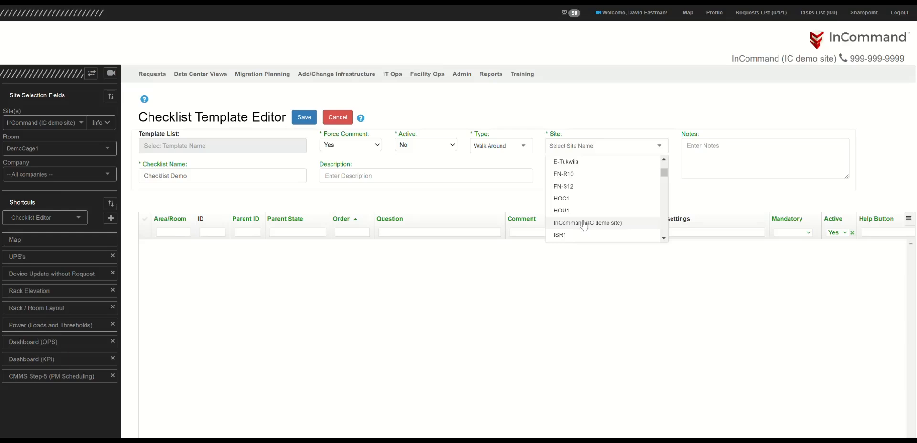
{"action": "left_click", "coordinate": [584, 223]}
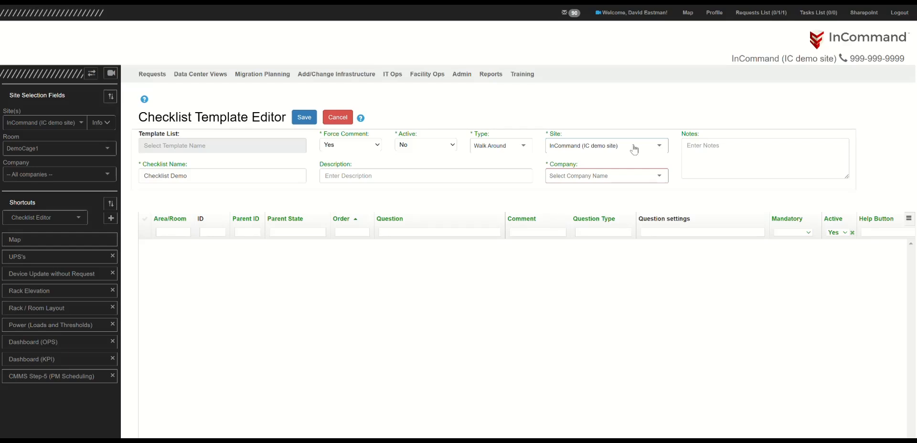
- Enter "this checklist is a demo" as the template's notes
{"action": "left_click", "coordinate": [740, 157]}
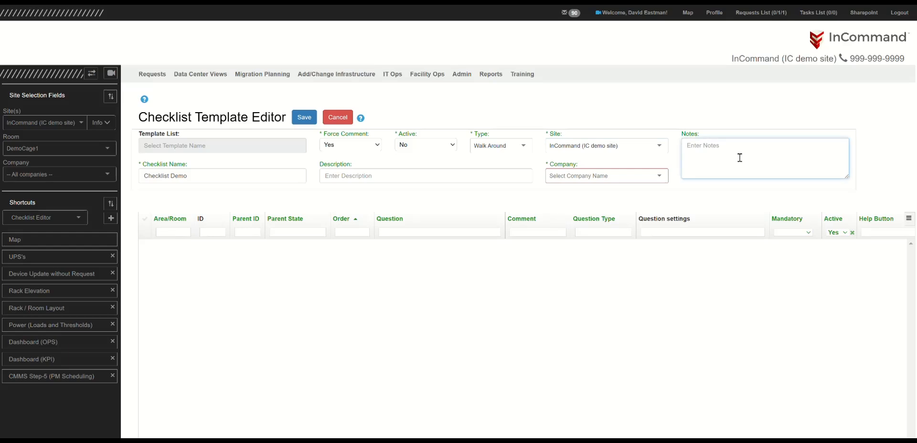
{"action": "type", "text": "this checkdlis="}
{"action": "key", "text": "BackSpace"}
{"action": "key", "text": "BackSpace"}
{"action": "key", "text": "BackSpace"}
{"action": "type", "text": "list is a "}
{"action": "type", "text": "do"}
{"action": "type", "text": "m"}
{"action": "type", "text": "o"}
- Assign the template to the company DemoCompany and save it
{"action": "left_click", "coordinate": [660, 176]}
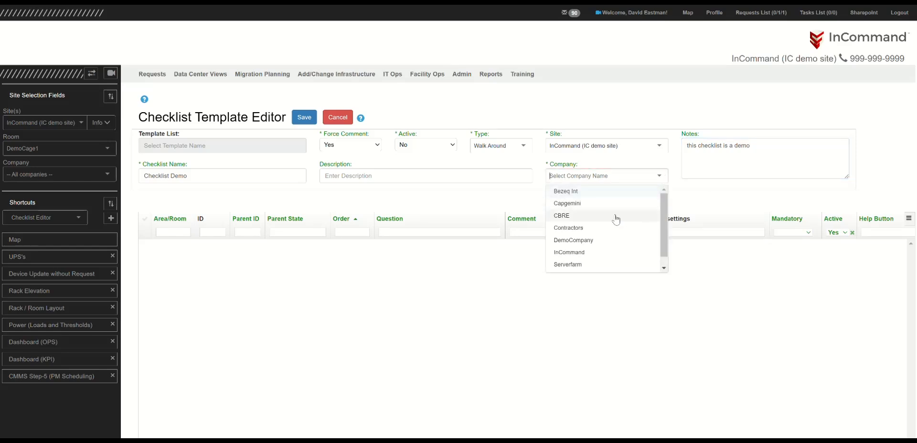
{"action": "left_click", "coordinate": [574, 241]}
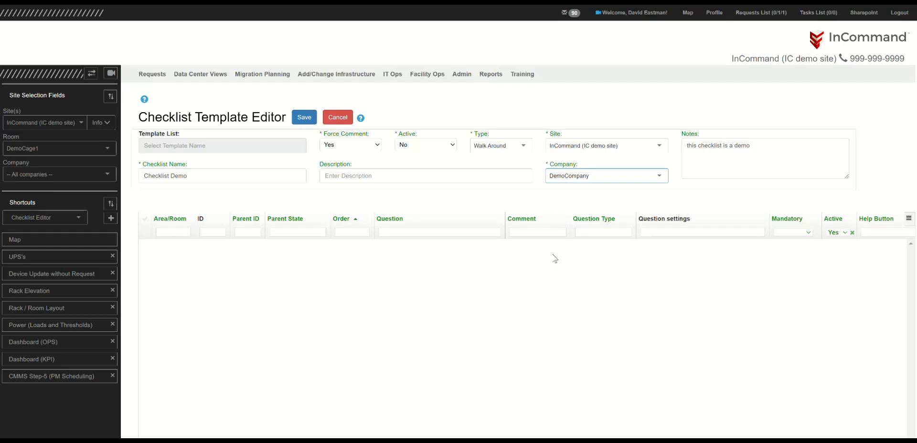
{"action": "left_click", "coordinate": [303, 119]}
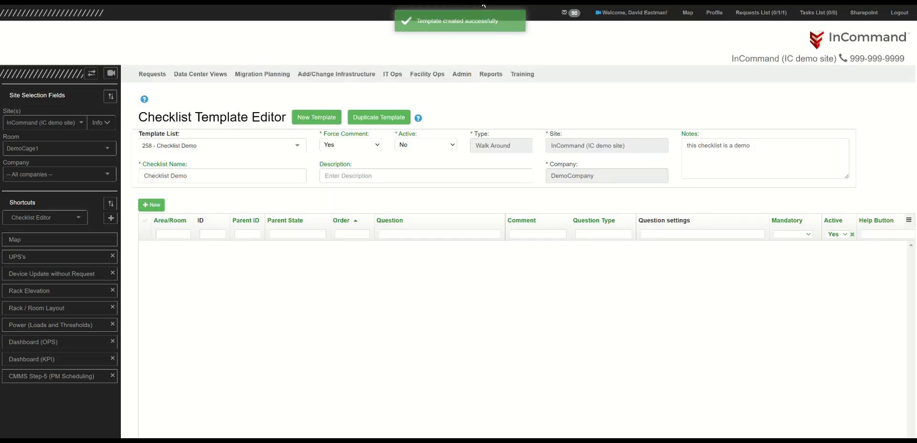
- Add a first entry "Control Room" with question type Header to the checklist and confirm it
{"action": "scroll", "coordinate": [477, 19], "scroll_direction": "down", "scroll_amount": 2}
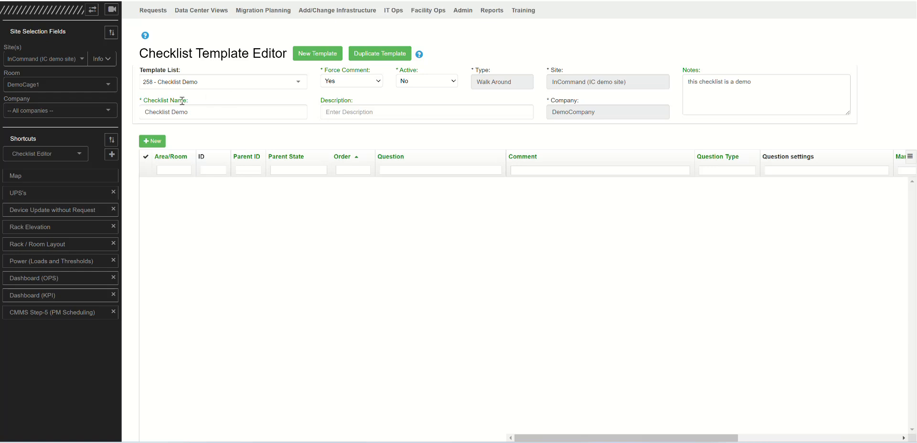
{"action": "left_click", "coordinate": [152, 142]}
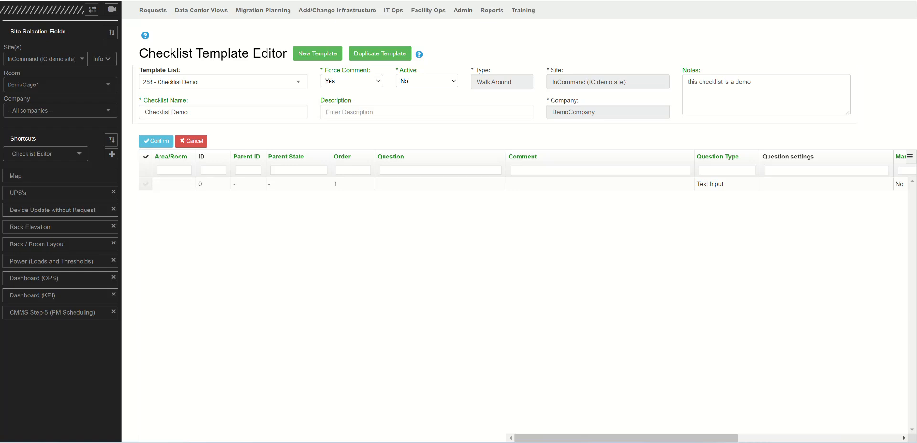
{"action": "left_click", "coordinate": [413, 183]}
{"action": "left_click", "coordinate": [410, 184]}
{"action": "type", "text": "Control Room"}
{"action": "left_click", "coordinate": [737, 188]}
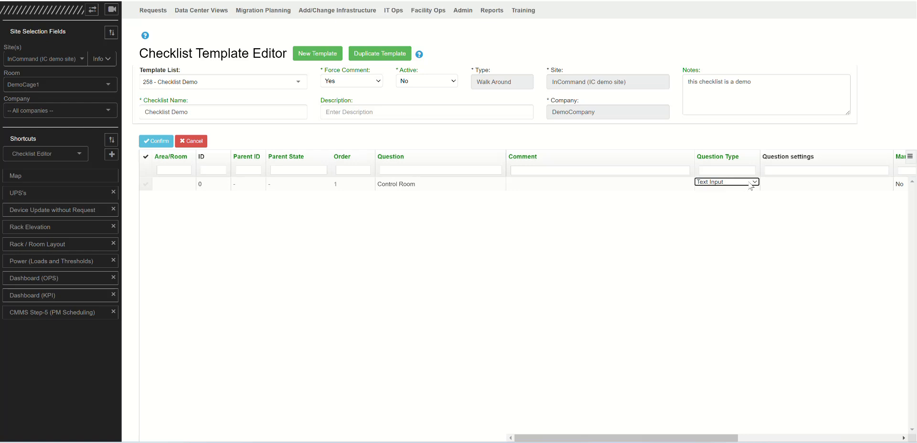
{"action": "left_click", "coordinate": [751, 184]}
{"action": "left_click", "coordinate": [716, 216]}
{"action": "left_click", "coordinate": [146, 143]}
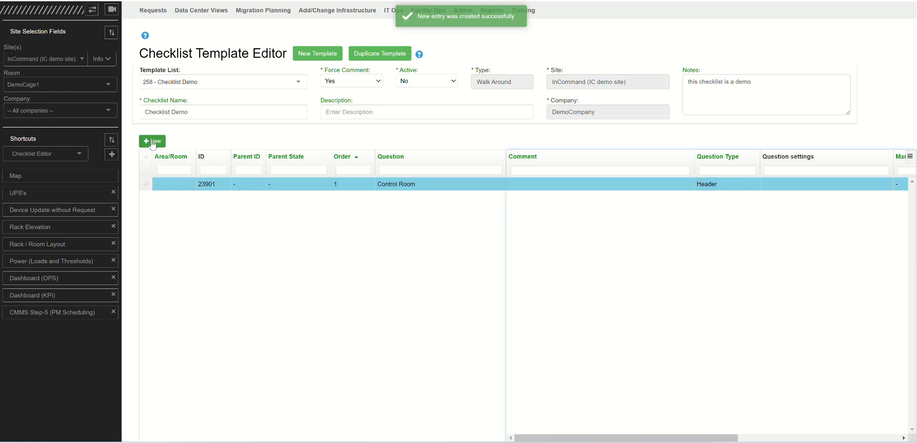
- Add the text input question "Any alarms on the BMS alarm screen?" to the checklist
{"action": "left_click", "coordinate": [153, 142]}
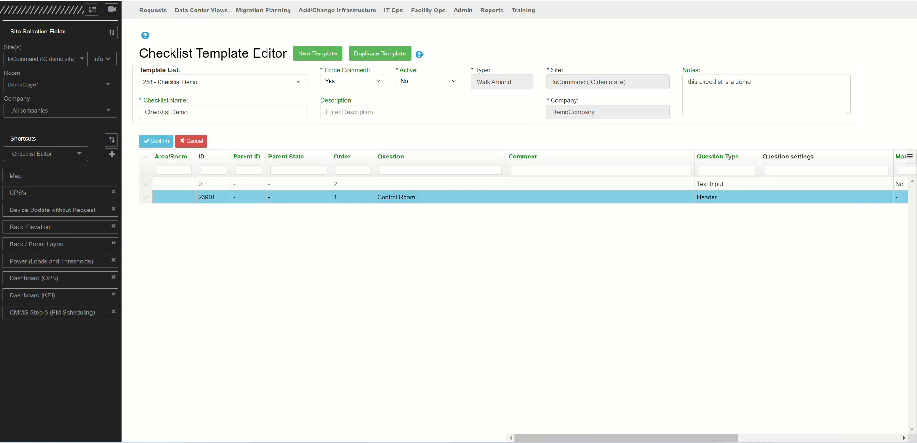
{"action": "left_click", "coordinate": [418, 184]}
{"action": "type", "text": "Any alarms on the BMS alarm screen?"}
{"action": "left_click", "coordinate": [157, 141]}
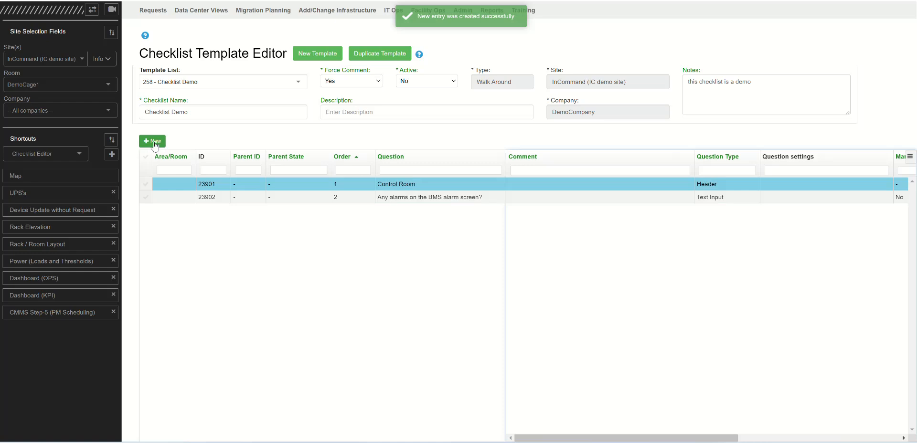
- Add the text input question "Any alarms on the EPMS alarm screen?" to the checklist
{"action": "left_click", "coordinate": [158, 142]}
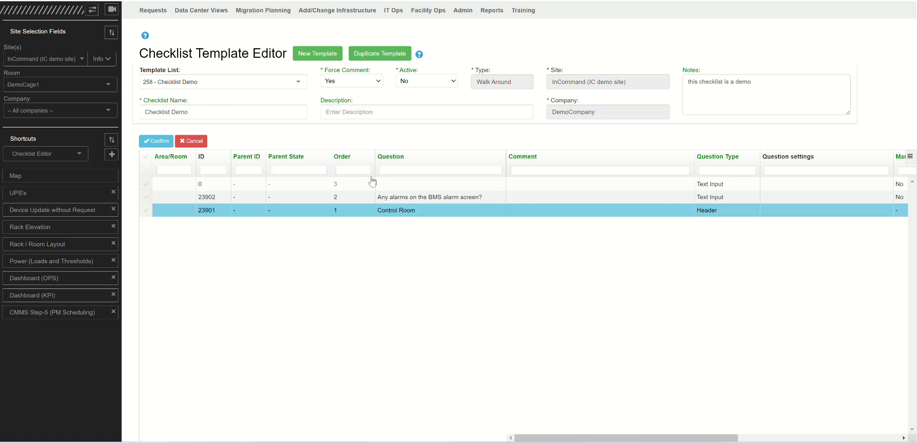
{"action": "left_click", "coordinate": [414, 185]}
{"action": "type", "text": "Any alarms on the EPMS alarm screen?"}
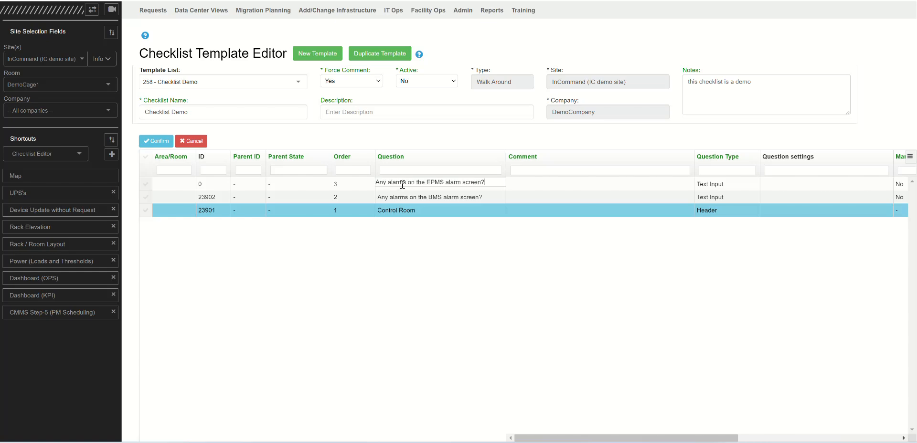
{"action": "left_click", "coordinate": [153, 141]}
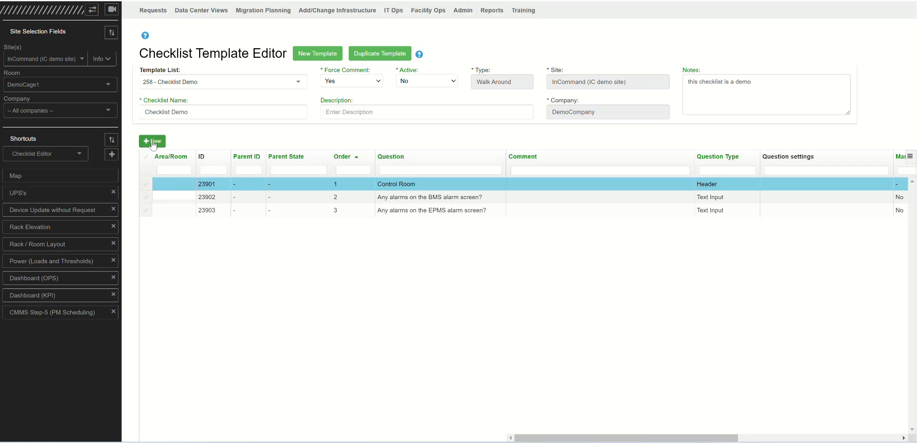
- Add an entry "MDF Room A" with question type Header to the checklist and confirm it
{"action": "left_click", "coordinate": [152, 141]}
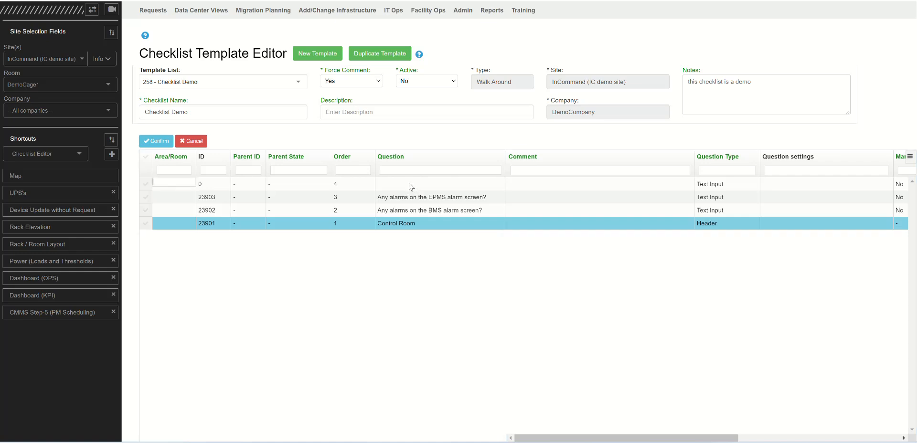
{"action": "left_click", "coordinate": [409, 182]}
{"action": "left_click", "coordinate": [405, 184]}
{"action": "type", "text": "MDF Room A"}
{"action": "left_click", "coordinate": [718, 184]}
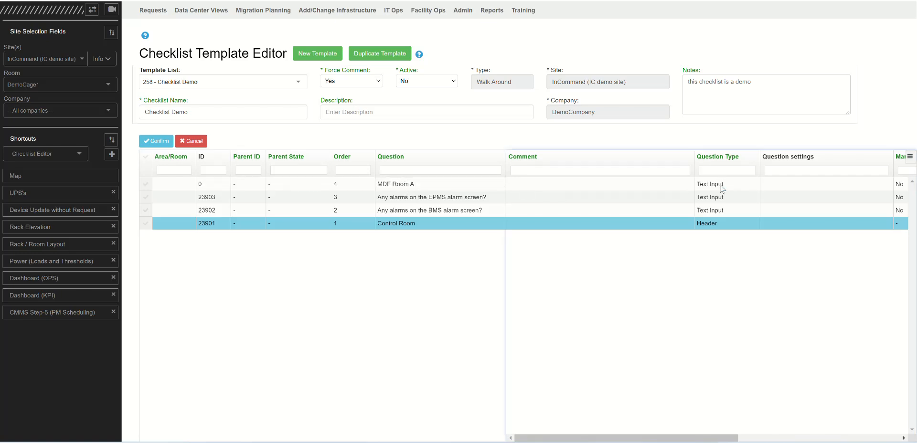
{"action": "left_click", "coordinate": [758, 183]}
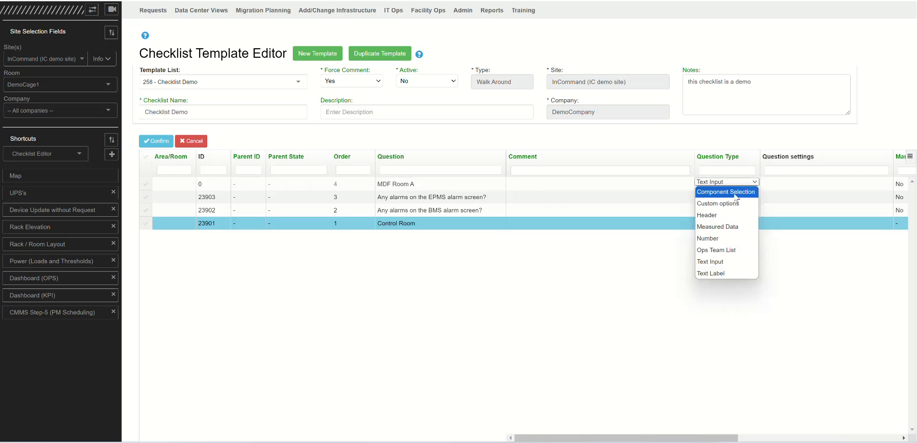
{"action": "left_click", "coordinate": [721, 217]}
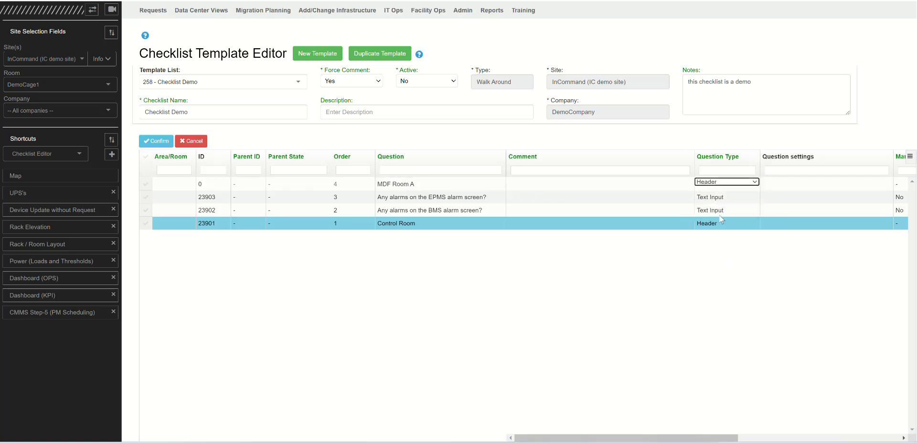
{"action": "left_click", "coordinate": [156, 141]}
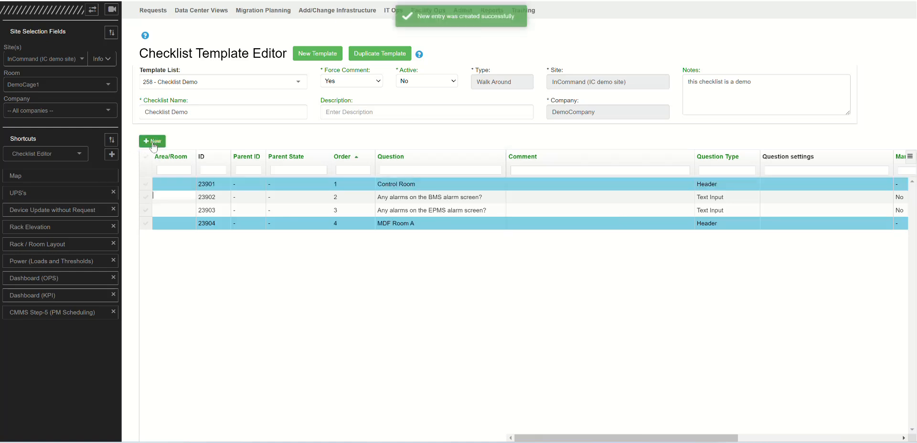
- Add the text input question "Are Electrical, VESDA (Fire), HVAC, Lights OK?" to the checklist
{"action": "left_click", "coordinate": [153, 141]}
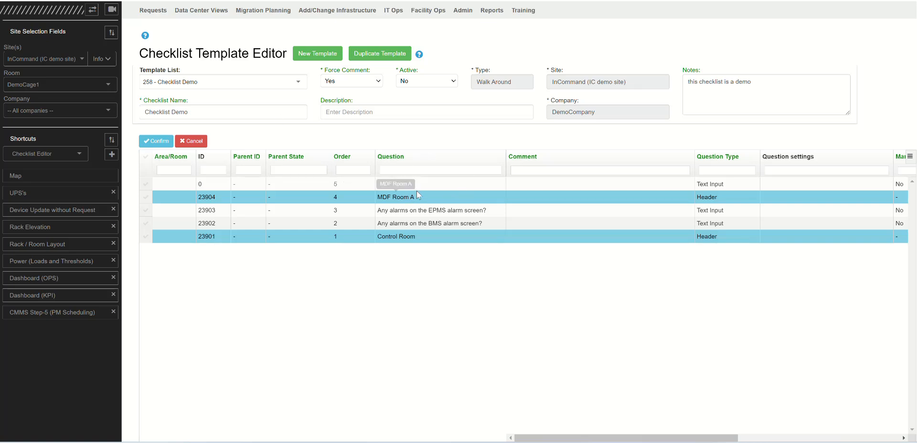
{"action": "left_click", "coordinate": [428, 183]}
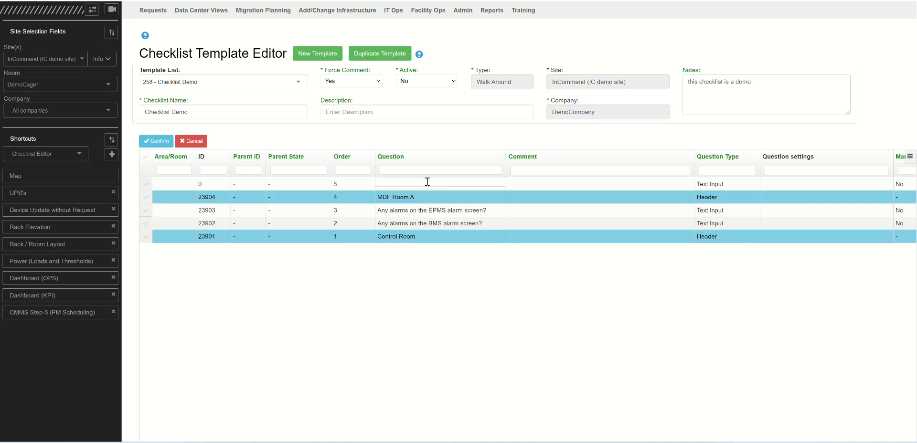
{"action": "type", "text": "Are Electrical, VESDA (Fire), HVAC, Lights OK?"}
{"action": "left_click", "coordinate": [159, 142]}
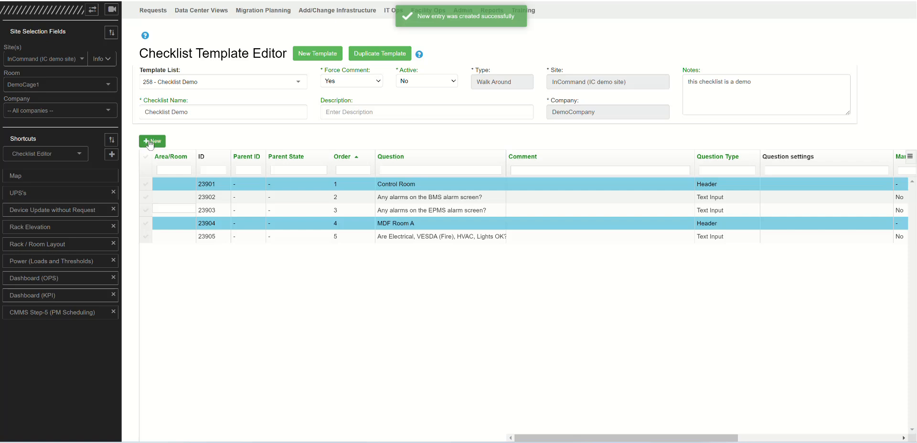
- Add an entry "Electrical room" with question type Header to the checklist and confirm it
{"action": "left_click", "coordinate": [152, 141]}
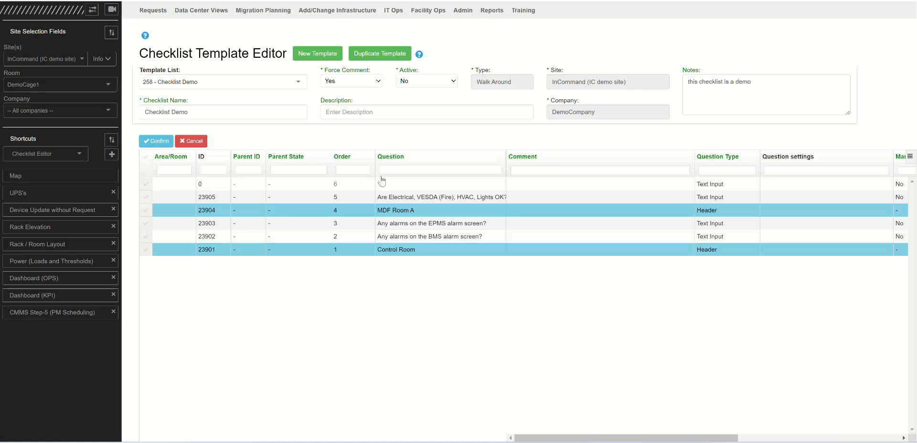
{"action": "left_click", "coordinate": [405, 185]}
{"action": "type", "text": "Electrical room"}
{"action": "left_click", "coordinate": [720, 184]}
{"action": "left_click", "coordinate": [733, 183]}
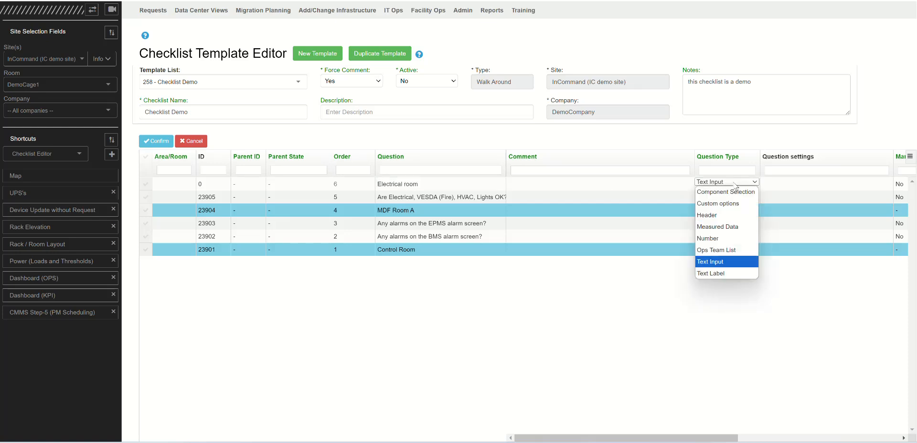
{"action": "left_click", "coordinate": [716, 215]}
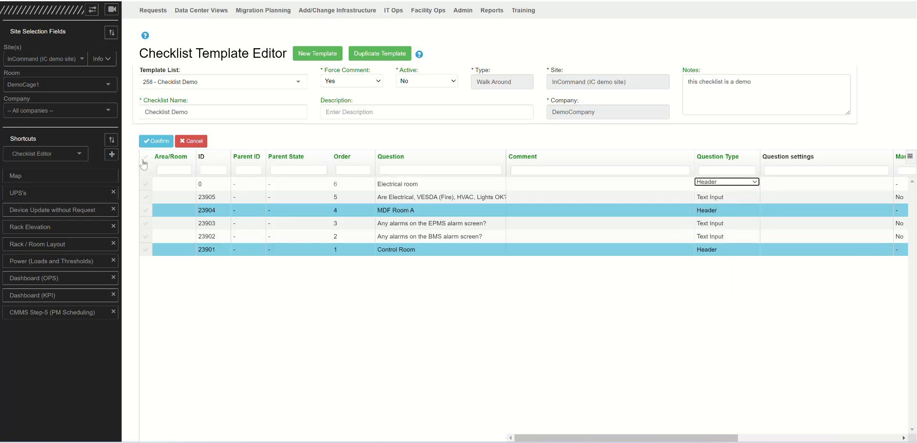
{"action": "left_click", "coordinate": [152, 141]}
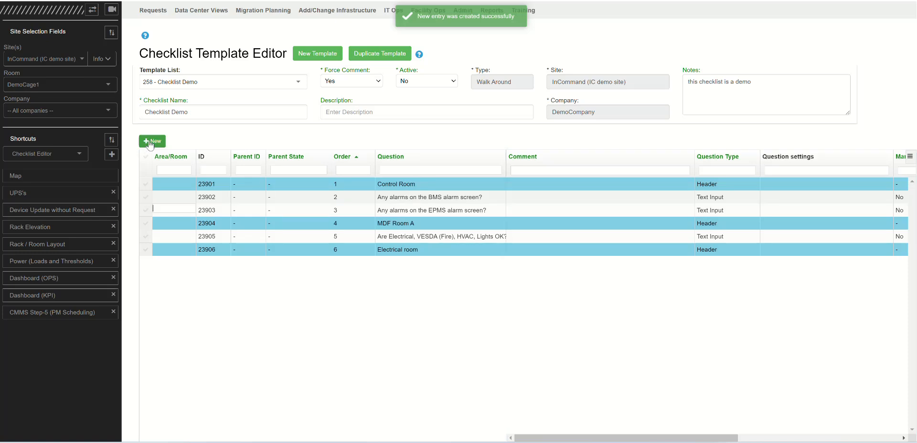
- Add the text input question "What is the battery life reading on UPS-1" to the checklist
{"action": "left_click", "coordinate": [151, 142]}
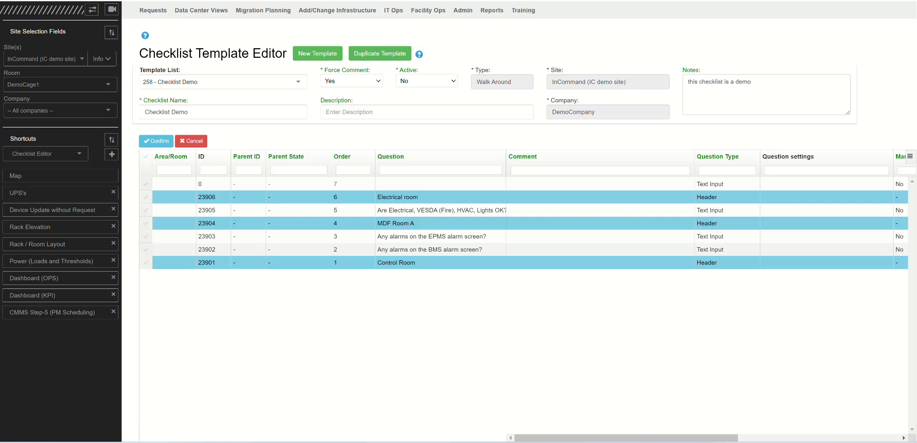
{"action": "double_click", "coordinate": [423, 184]}
{"action": "type", "text": "What is the battery life reading on UPS-1"}
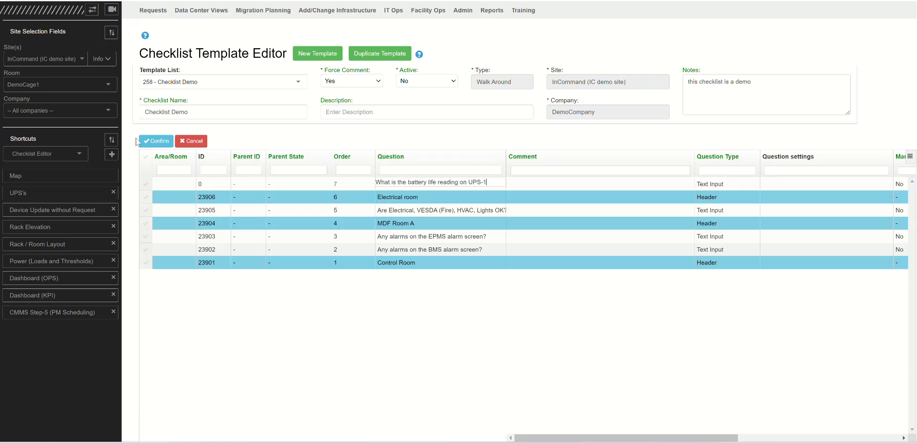
{"action": "left_click", "coordinate": [152, 141]}
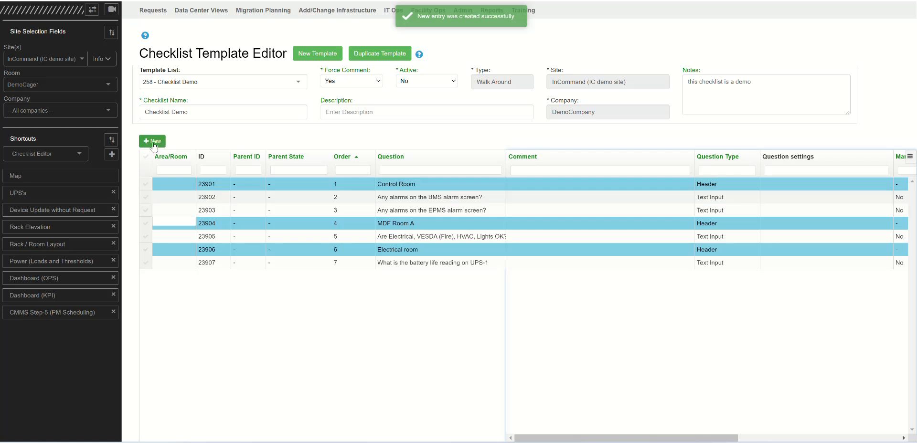
- Add an entry "Data Hall 1" with question type Header to the checklist and confirm it
{"action": "left_click", "coordinate": [153, 142]}
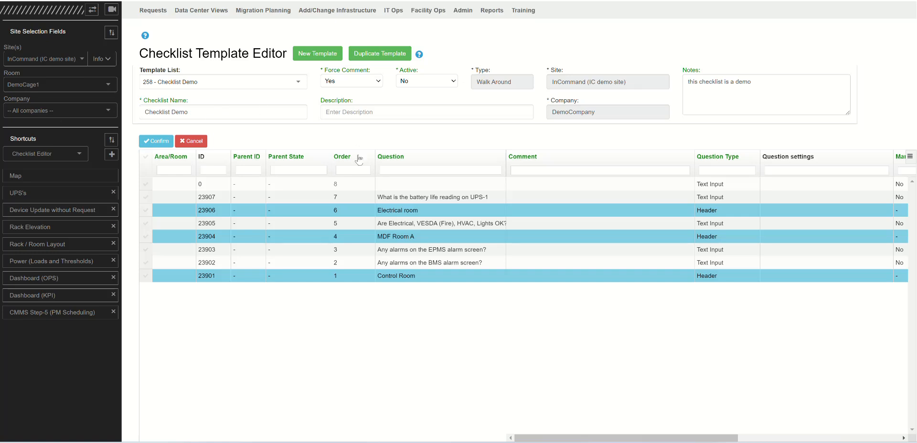
{"action": "left_click", "coordinate": [403, 184]}
{"action": "type", "text": "Data Hall 1"}
{"action": "left_click", "coordinate": [732, 185]}
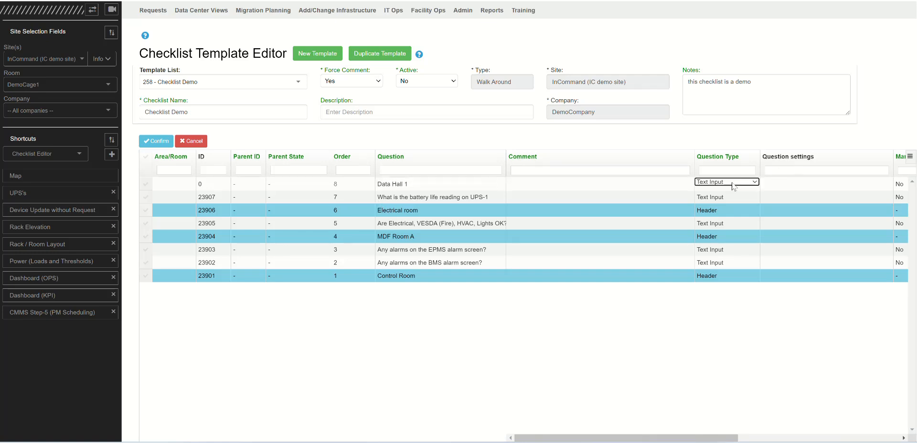
{"action": "left_click", "coordinate": [733, 184]}
{"action": "left_click", "coordinate": [713, 214]}
{"action": "left_click", "coordinate": [152, 141]}
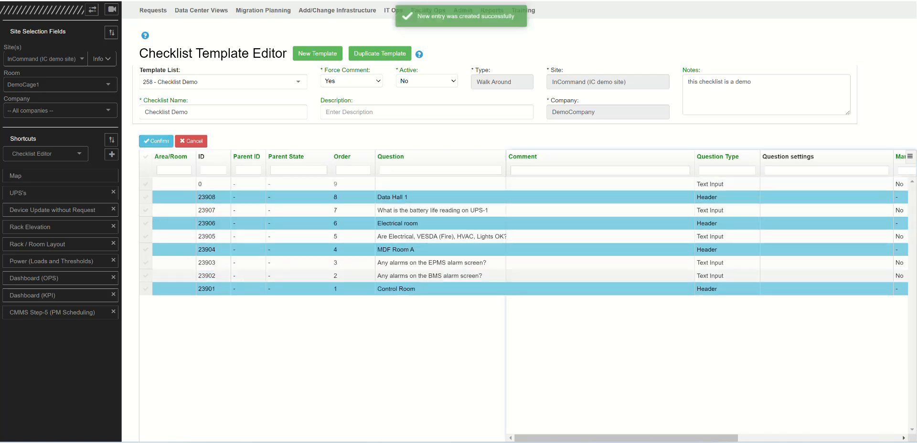
- Add the text input question "Change Blue Mats?" to the checklist
{"action": "left_click", "coordinate": [153, 182]}
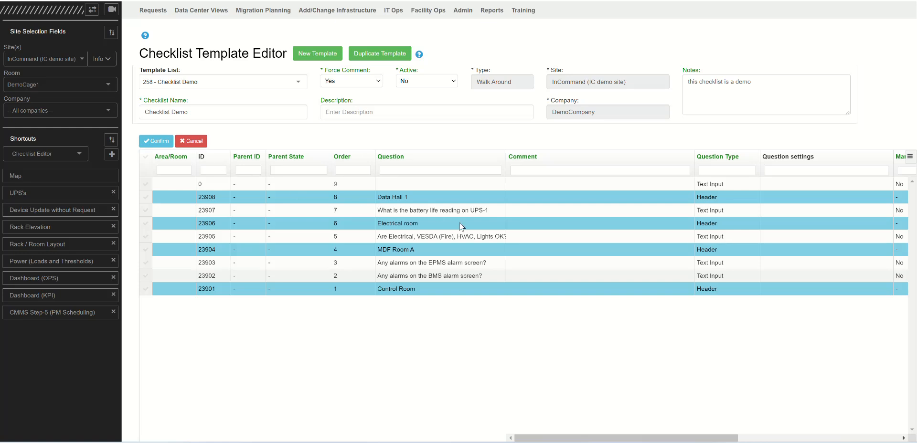
{"action": "left_click", "coordinate": [420, 184]}
{"action": "type", "text": "Change Blue Mats?"}
{"action": "left_click", "coordinate": [154, 142]}
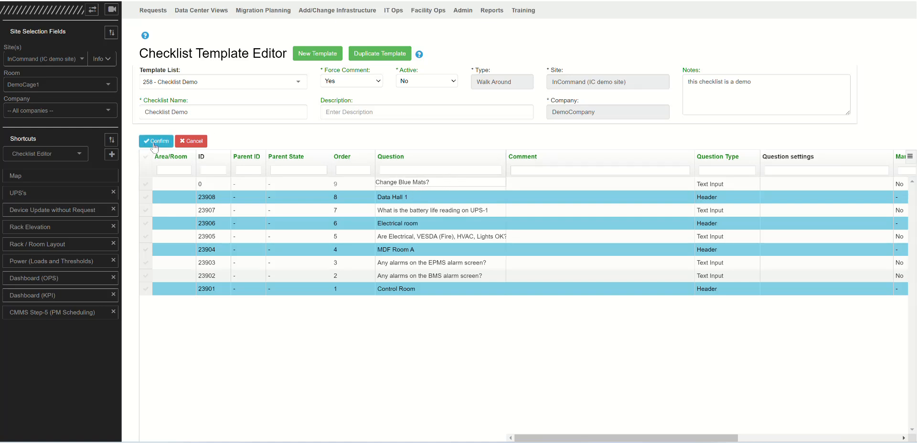
- Add the text input question "Any new amber warning lights on servers?" to the checklist
{"action": "left_click", "coordinate": [154, 142]}
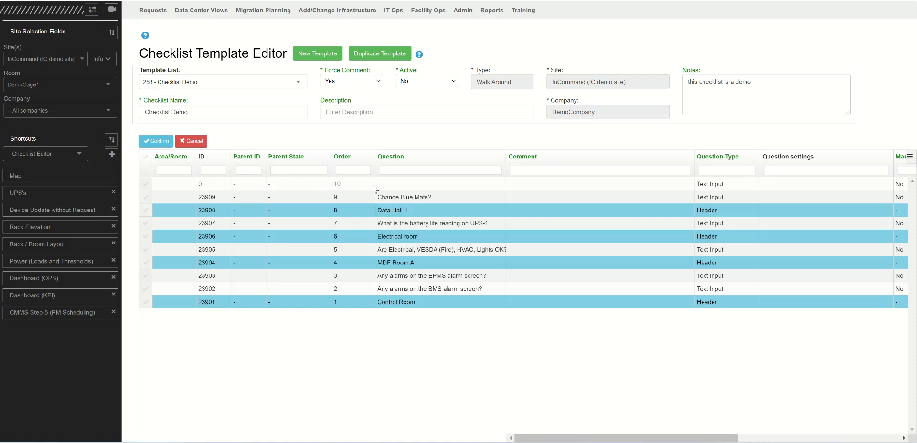
{"action": "left_click", "coordinate": [400, 183]}
{"action": "type", "text": "Any new amber warning lights on servers?"}
{"action": "left_click", "coordinate": [156, 141]}
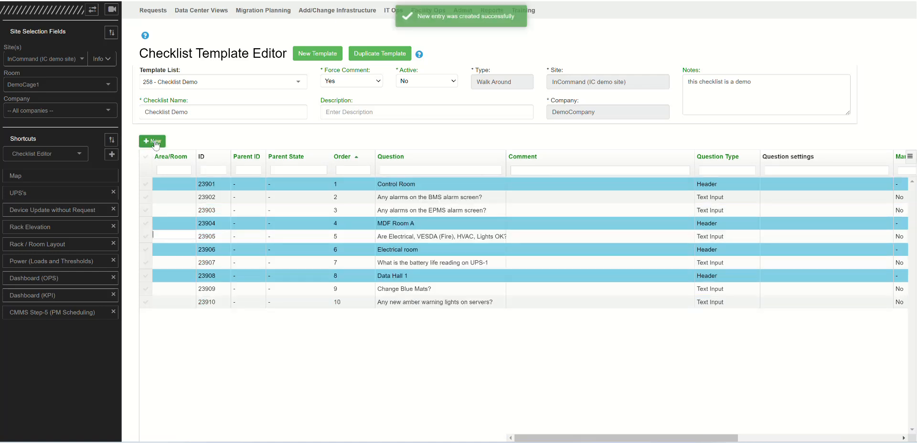
- Add a text input question asking whether any cardboard or trash items need cleaning up to the checklist
{"action": "left_click", "coordinate": [153, 142]}
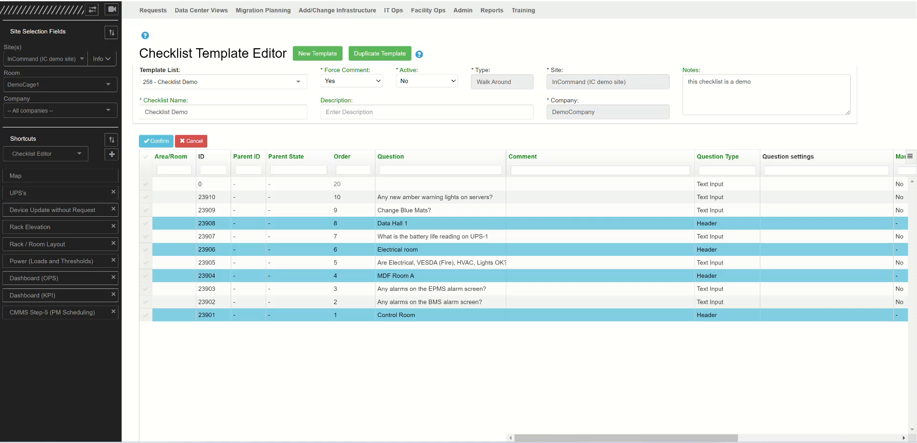
{"action": "left_click", "coordinate": [407, 184]}
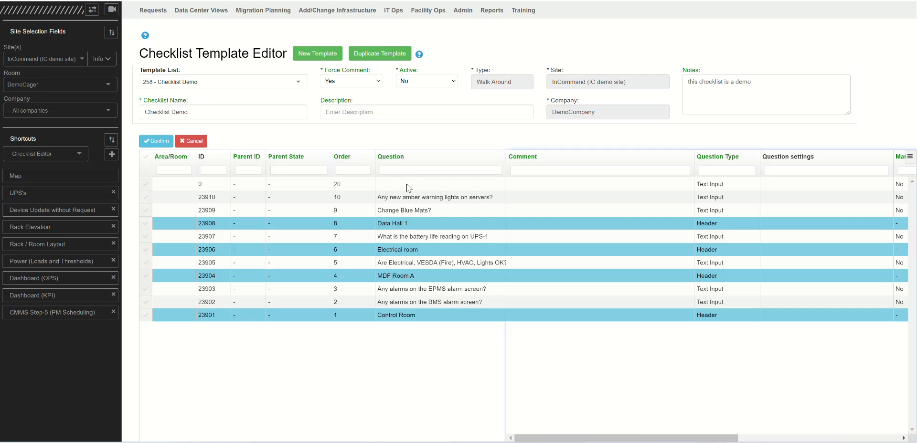
{"action": "key", "text": "ctrl+v"}
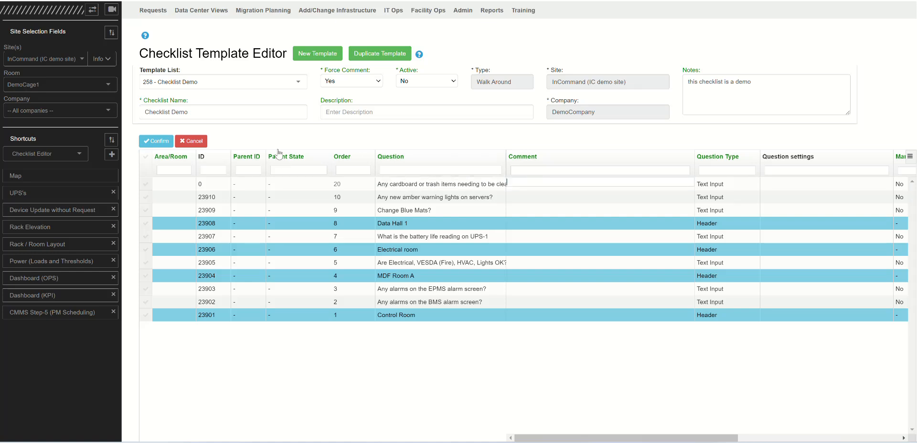
{"action": "left_click", "coordinate": [156, 141]}
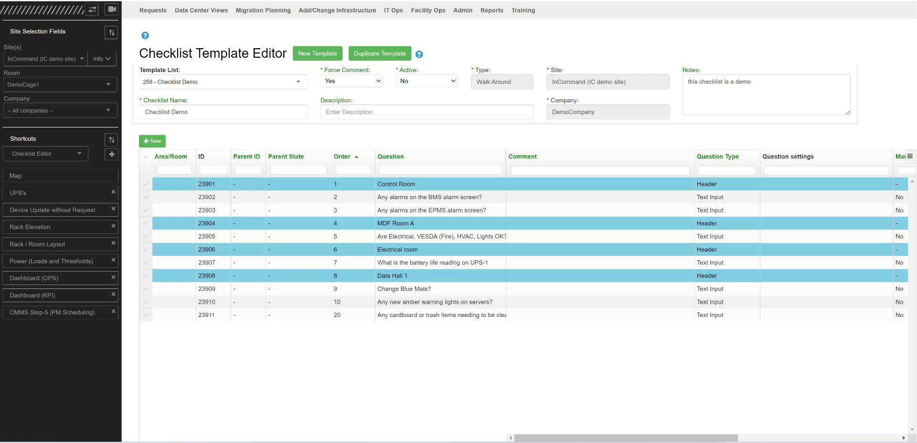
- Add the comment "if Yes, explain the alarm(s) in the Notes section" to the BMS alarm question, leaving the Control Room header's comment empty
{"action": "left_click", "coordinate": [536, 186]}
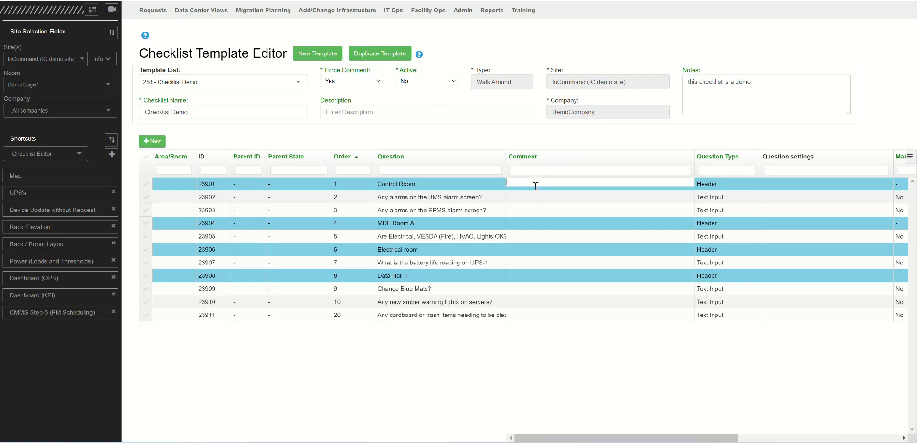
{"action": "type", "text": "if Yes, explain the alarm(s) in the Notes section"}
{"action": "left_click_drag", "start_coordinate": [648, 183], "coordinate": [506, 188]}
{"action": "key", "text": "ctrl+c"}
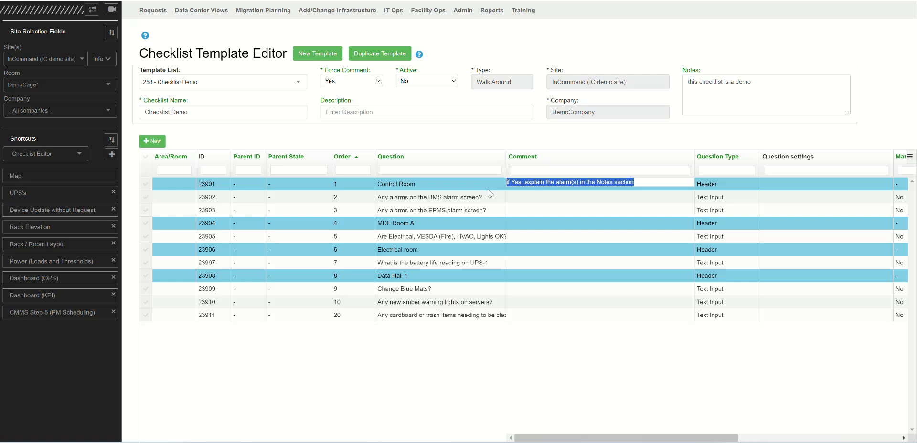
{"action": "key", "text": "BackSpace"}
{"action": "left_click", "coordinate": [526, 196]}
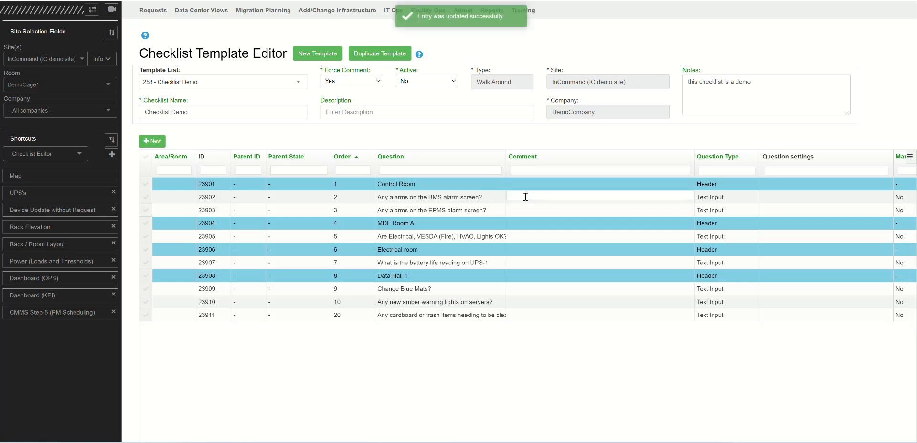
{"action": "key", "text": "ctrl+v"}
- Add the comment "if Yes, explain the alarm(s) in the Notes section" to the EPMS alarm screen question
{"action": "left_click", "coordinate": [523, 209]}
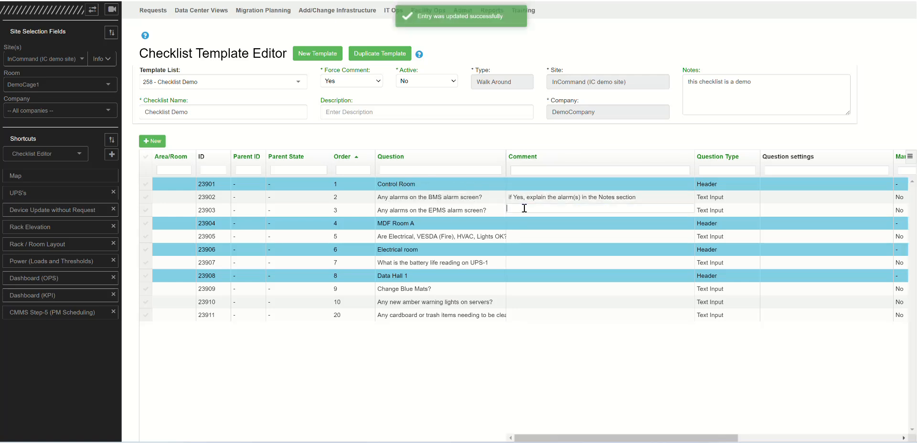
{"action": "key", "text": "ctrl+v"}
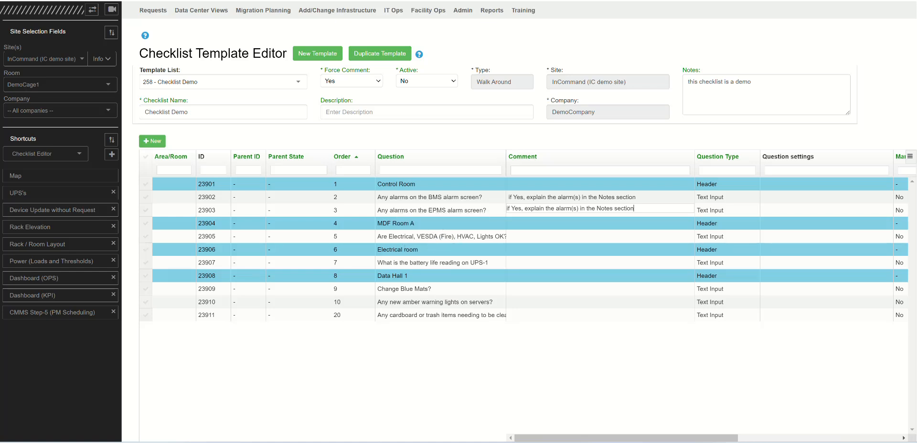
{"action": "key", "text": "Return"}
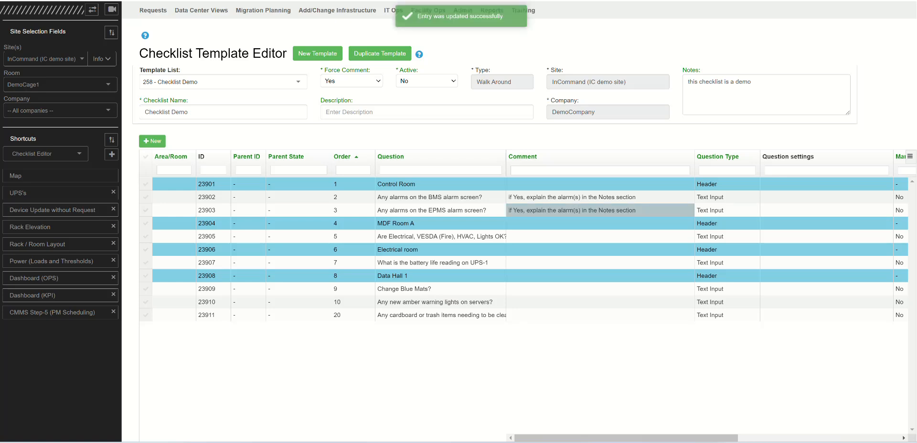
- Add the comment "if No, explain issues in the Notes section" to the Electrical, VESDA, HVAC and Lights question
{"action": "left_click", "coordinate": [531, 235]}
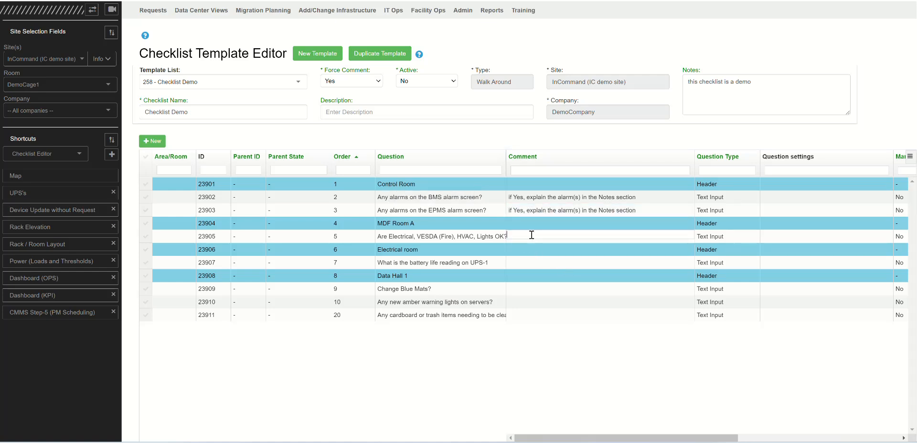
{"action": "type", "text": "if No, explain issues in the Notes section"}
{"action": "key", "text": "Return"}
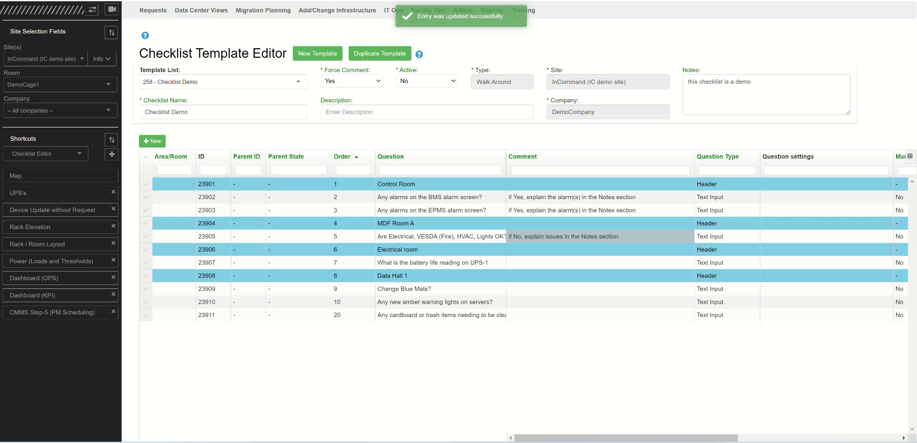
- Comment the UPS-1 question with "(press “mode” button to get to the battery life screen and record the % remaining)" and widen the Comment column
{"action": "left_click", "coordinate": [544, 262]}
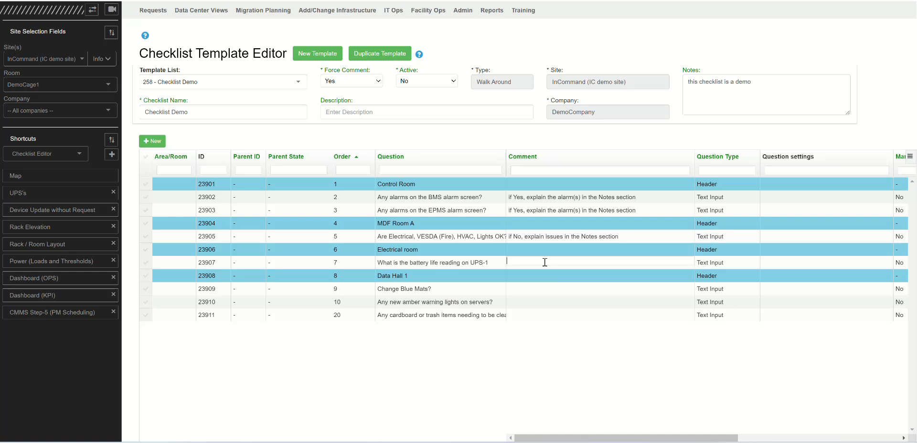
{"action": "key", "text": "ctrl+v"}
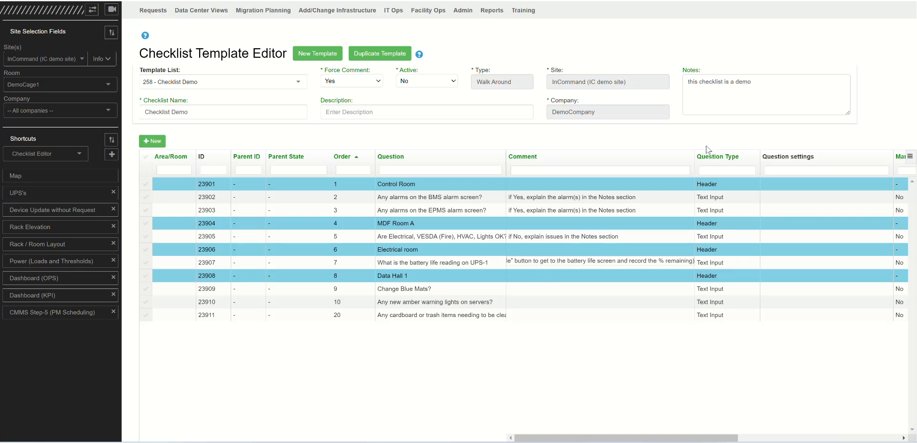
{"action": "left_click_drag", "start_coordinate": [695, 153], "coordinate": [760, 176]}
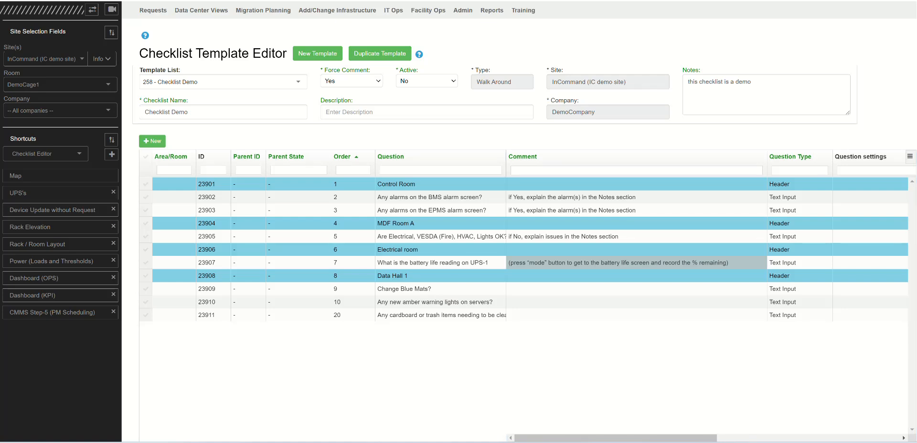
- Add the comment "if Yes, indicate the hostname(s) and alarm type(s) in the notes" to the amber warning lights question
{"action": "left_click", "coordinate": [525, 302]}
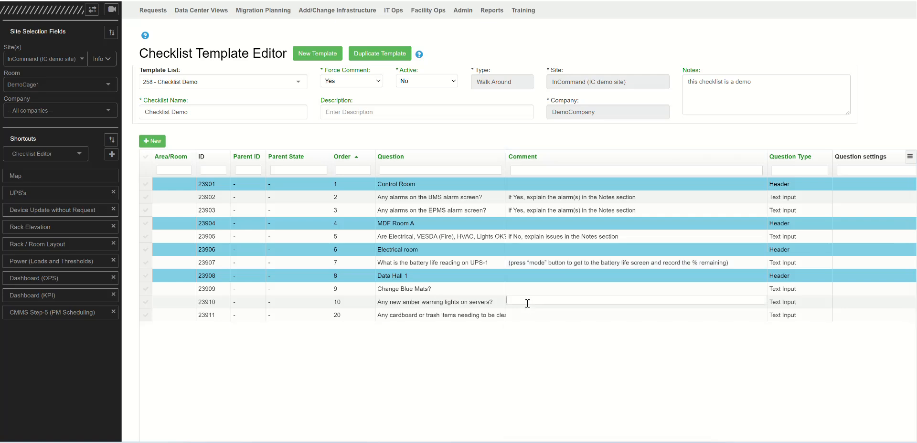
{"action": "type", "text": "if Yes, indicate the hostname(s) and alarm type(s)"}
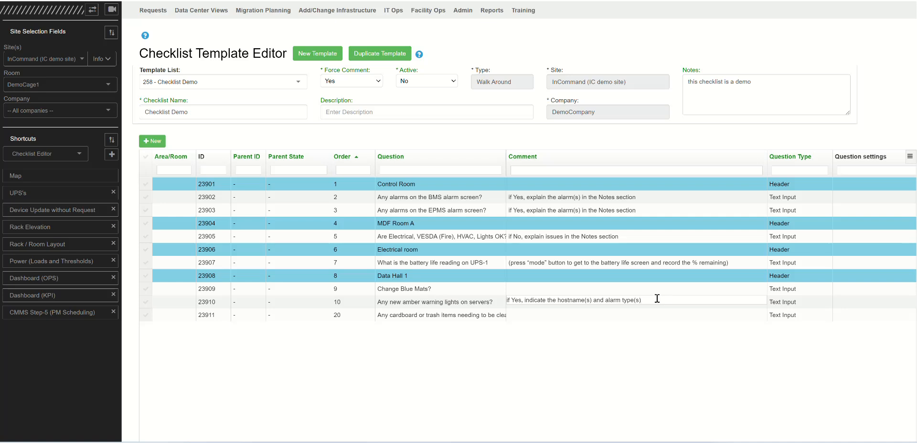
{"action": "type", "text": "in the notes"}
{"action": "key", "text": "Return"}
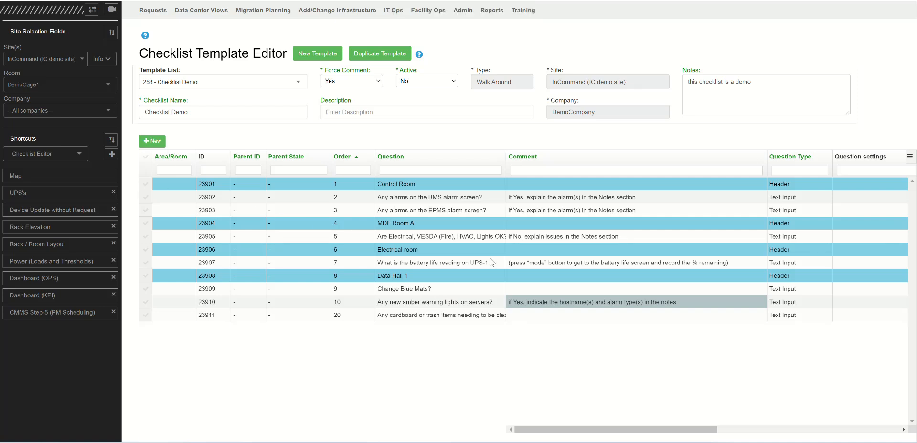
- Add the comment "if Yes, please clean up and leave note" to the cardboard or trash question and narrow the Comment column
{"action": "left_click", "coordinate": [534, 316]}
{"action": "type", "text": "if Yes, please clean up and leave note"}
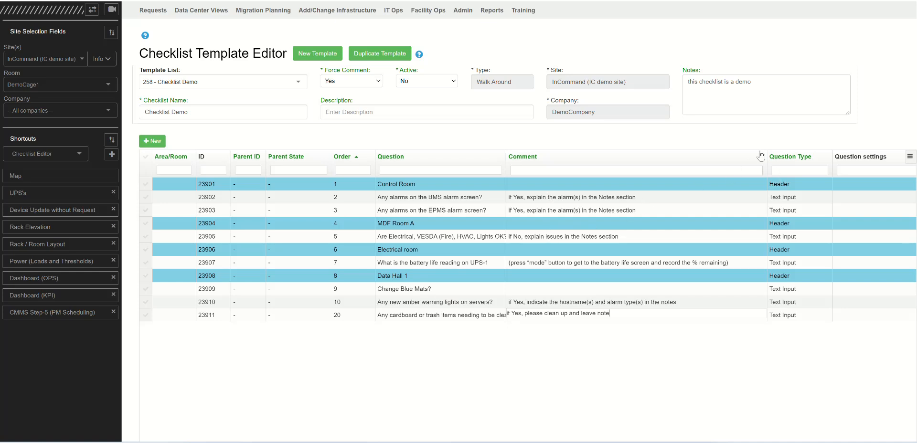
{"action": "left_click_drag", "start_coordinate": [766, 158], "coordinate": [573, 180]}
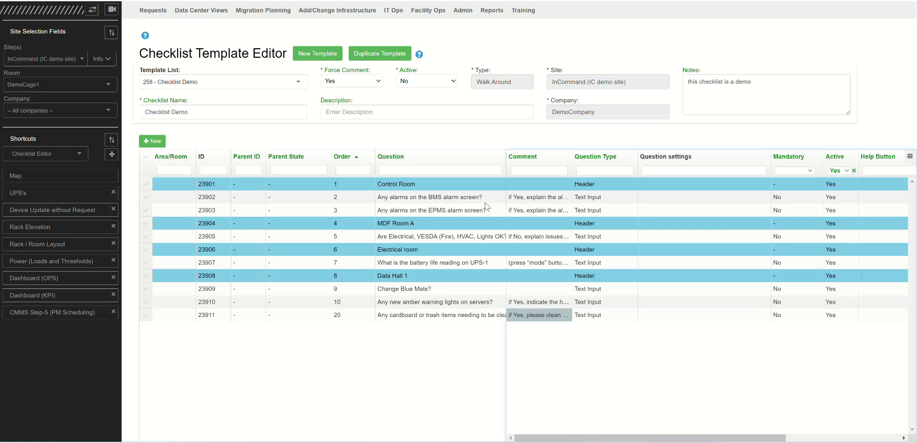
- Set the BMS alarm screen question's type to Custom options, with the choices Yes and No and No as the default
{"action": "double_click", "coordinate": [604, 201]}
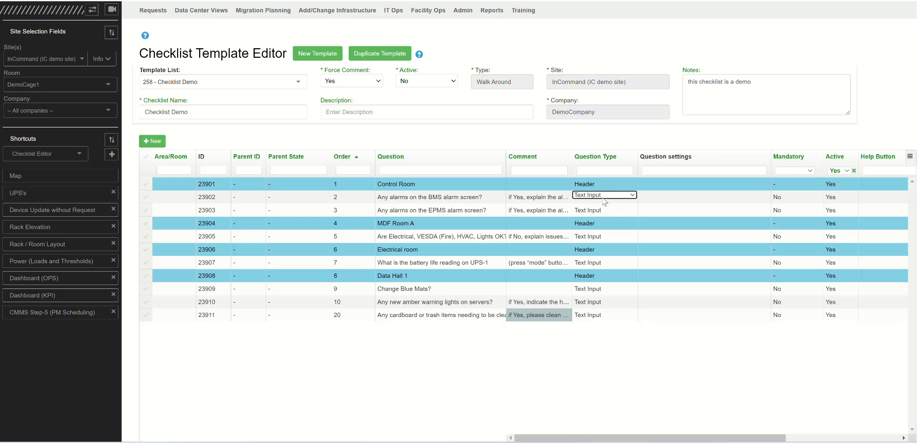
{"action": "left_click", "coordinate": [632, 197]}
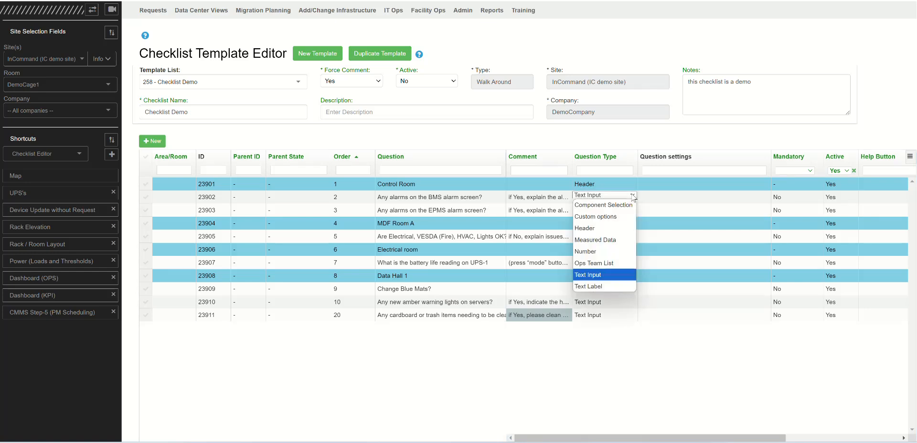
{"action": "left_click", "coordinate": [597, 217]}
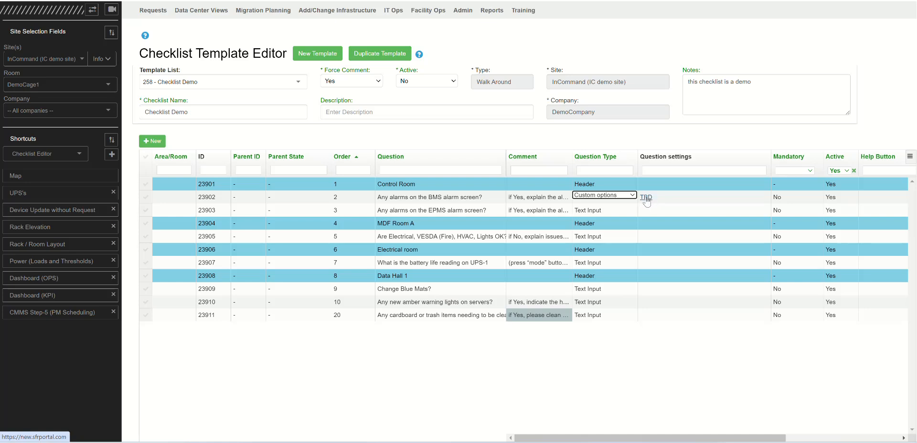
{"action": "left_click", "coordinate": [645, 198]}
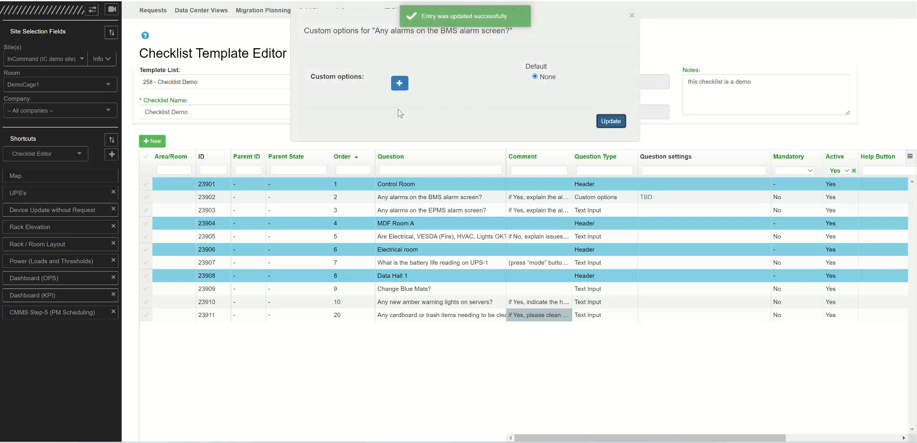
{"action": "left_click", "coordinate": [399, 85]}
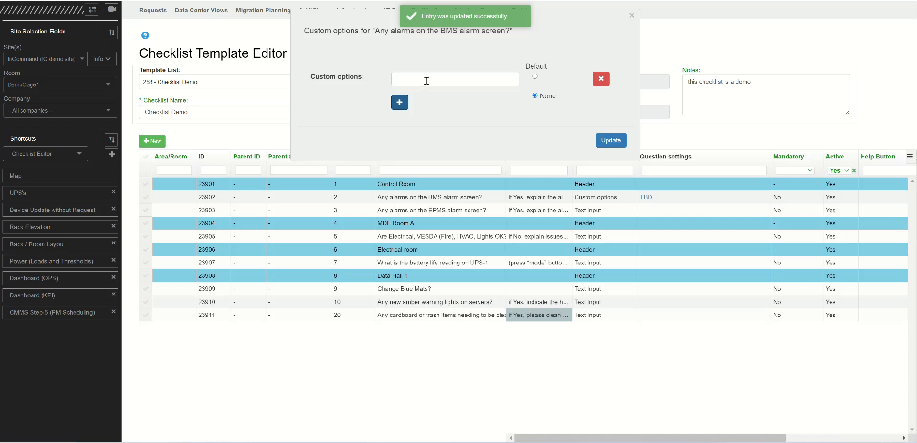
{"action": "left_click", "coordinate": [440, 79]}
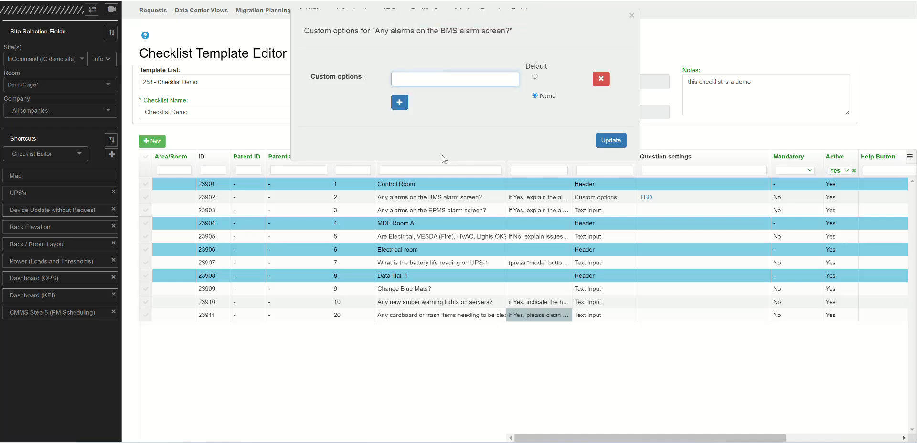
{"action": "type", "text": "Yes"}
{"action": "left_click", "coordinate": [400, 102]}
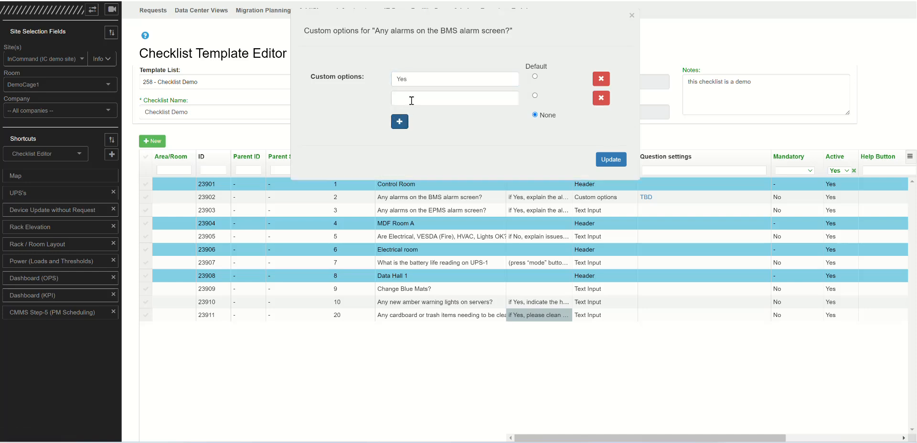
{"action": "left_click", "coordinate": [411, 100]}
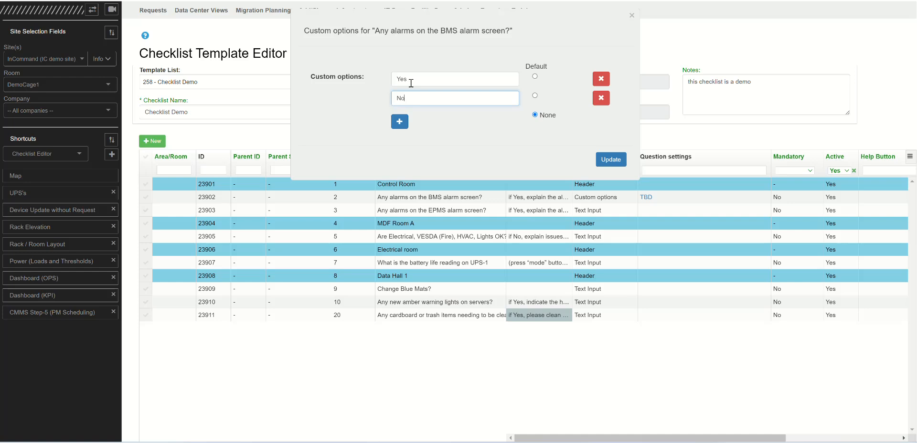
{"action": "left_click", "coordinate": [446, 113]}
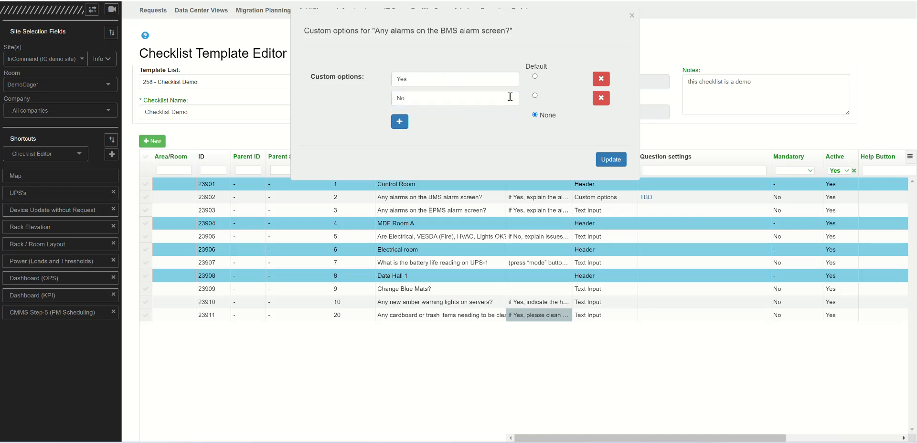
{"action": "left_click", "coordinate": [535, 95]}
{"action": "left_click", "coordinate": [610, 159]}
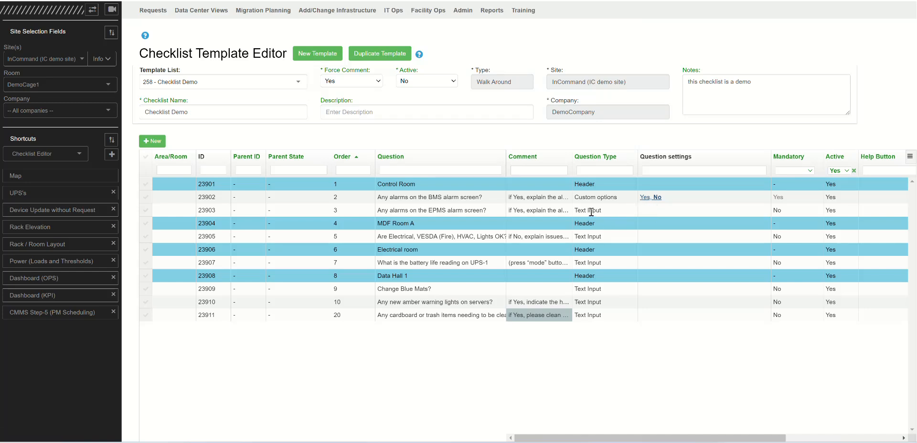
- Set the EPMS alarm screen question's type to Custom options, with the choices Yes and No and No as the default
{"action": "left_click", "coordinate": [609, 211]}
{"action": "left_click", "coordinate": [634, 209]}
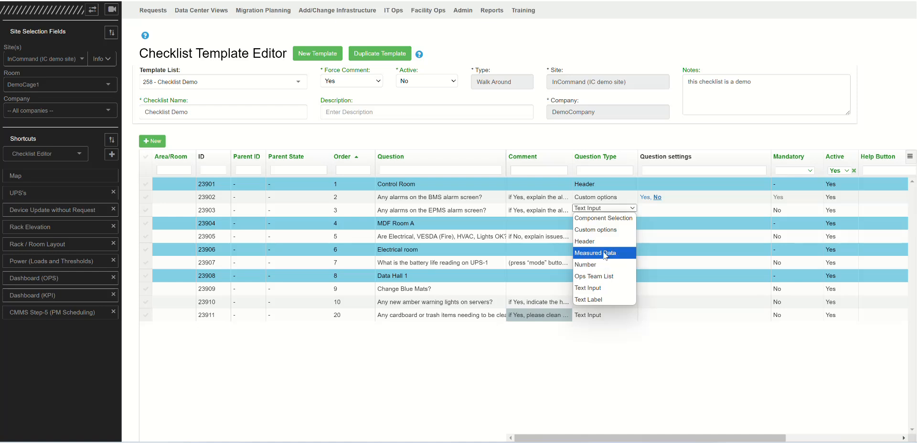
{"action": "left_click", "coordinate": [609, 230]}
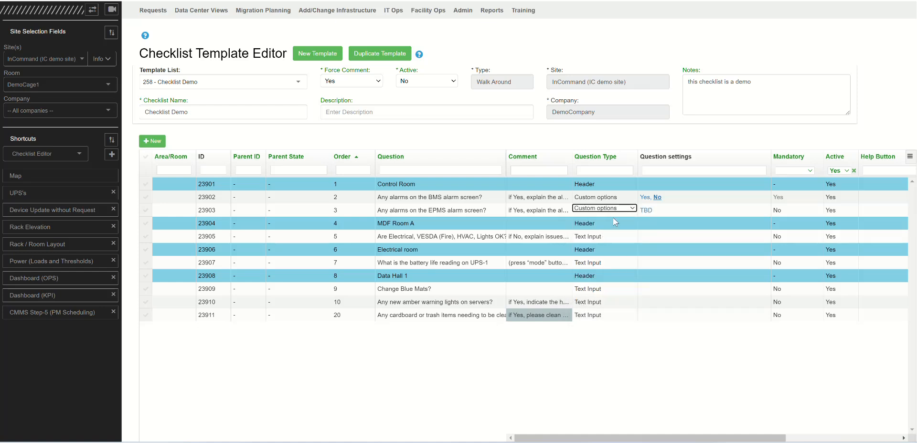
{"action": "left_click", "coordinate": [646, 210]}
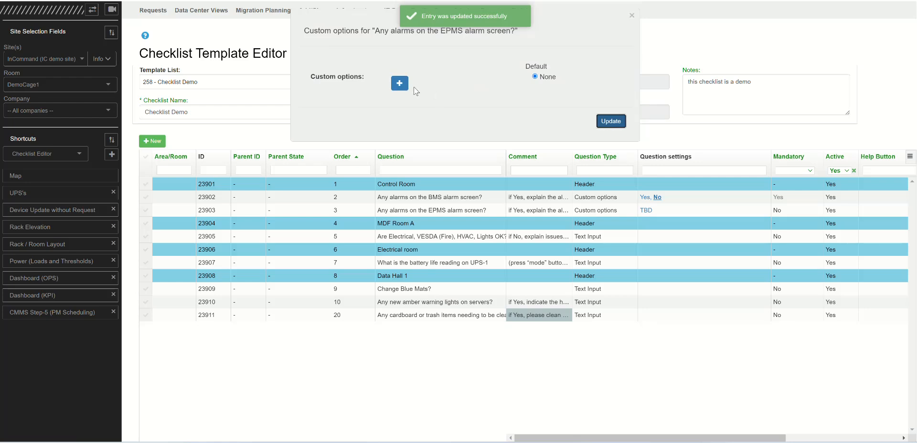
{"action": "left_click", "coordinate": [400, 83]}
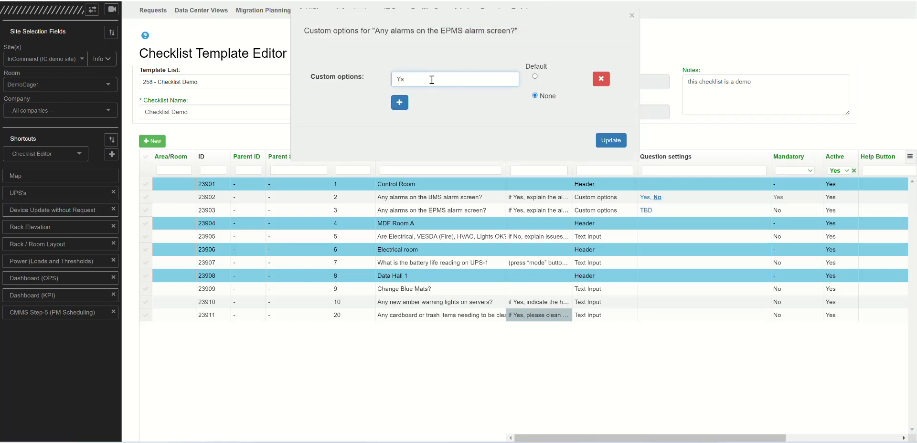
{"action": "key", "text": "BackSpace"}
{"action": "type", "text": "es"}
{"action": "left_click", "coordinate": [400, 103]}
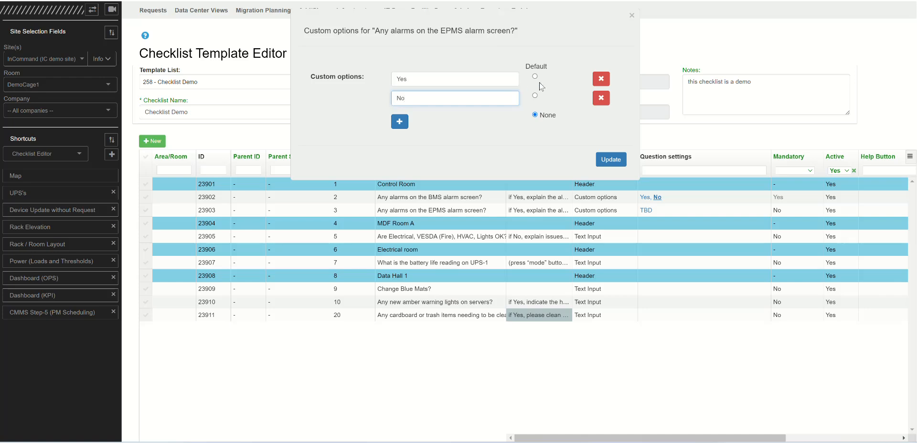
{"action": "left_click", "coordinate": [536, 96]}
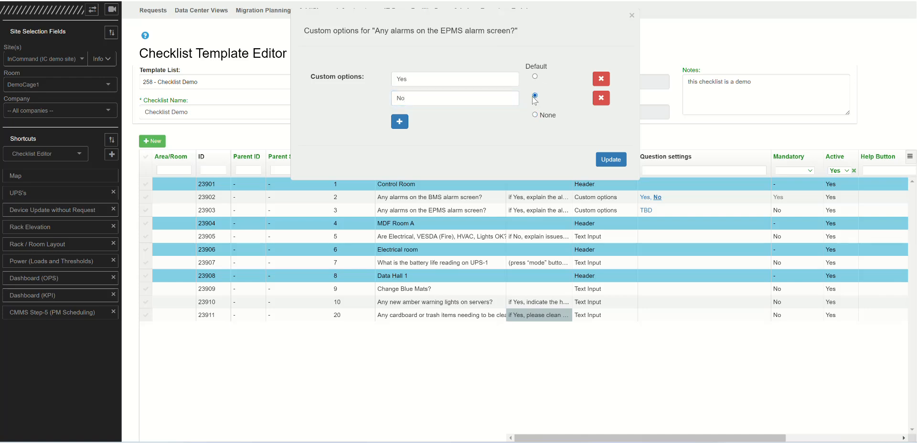
{"action": "left_click", "coordinate": [610, 160]}
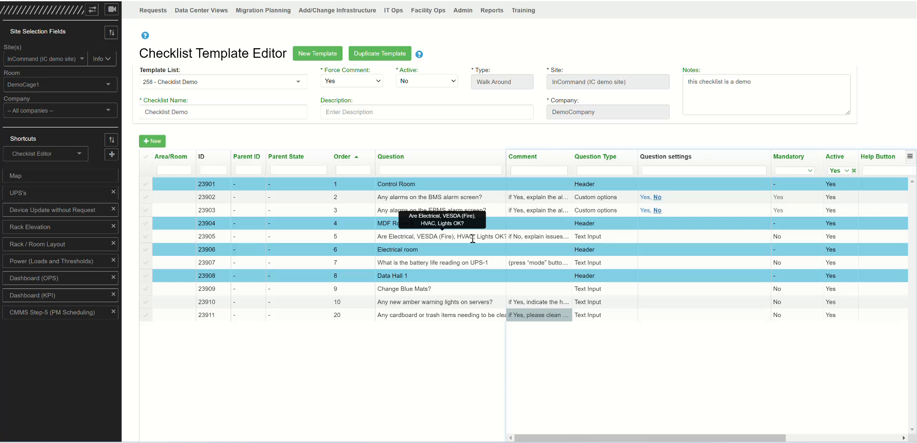
- Make the Electrical, VESDA, HVAC and Lights question a Custom options type with the choices Yes and No, defaulting to No
{"action": "left_click", "coordinate": [595, 237]}
{"action": "left_click", "coordinate": [597, 236]}
{"action": "left_click", "coordinate": [595, 256]}
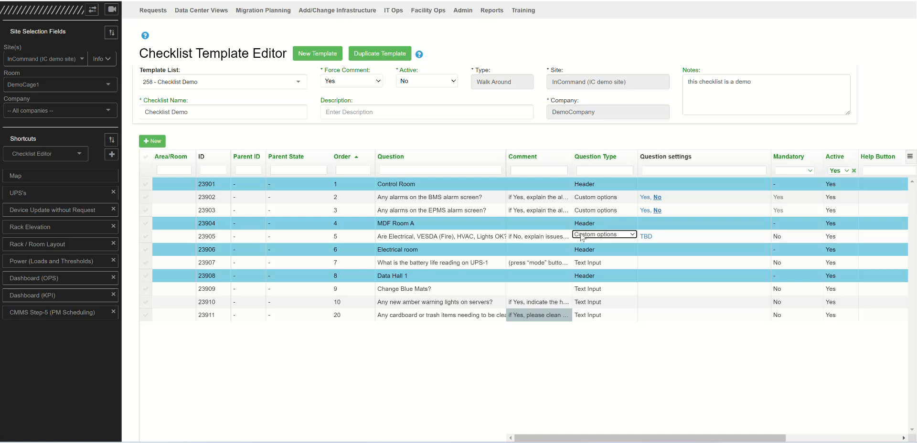
{"action": "left_click", "coordinate": [647, 237]}
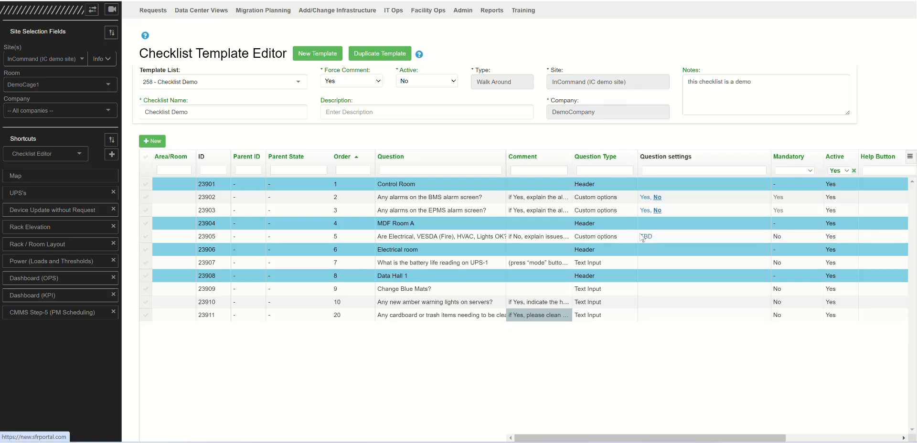
{"action": "left_click", "coordinate": [400, 83]}
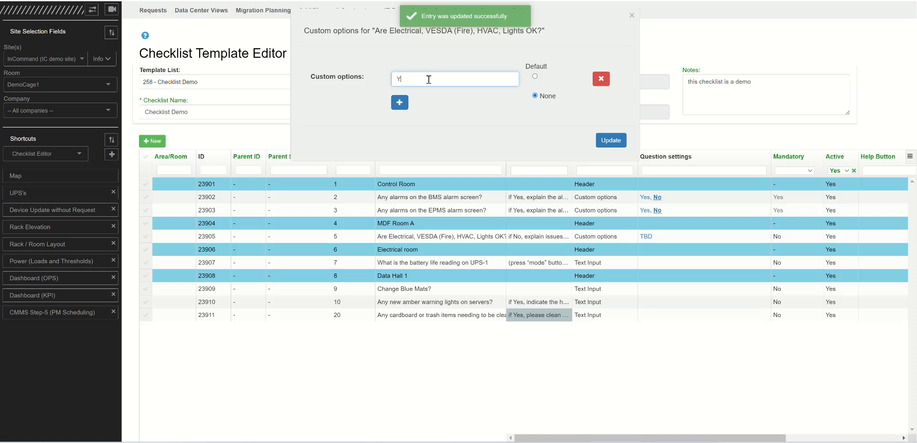
{"action": "type", "text": "Yes"}
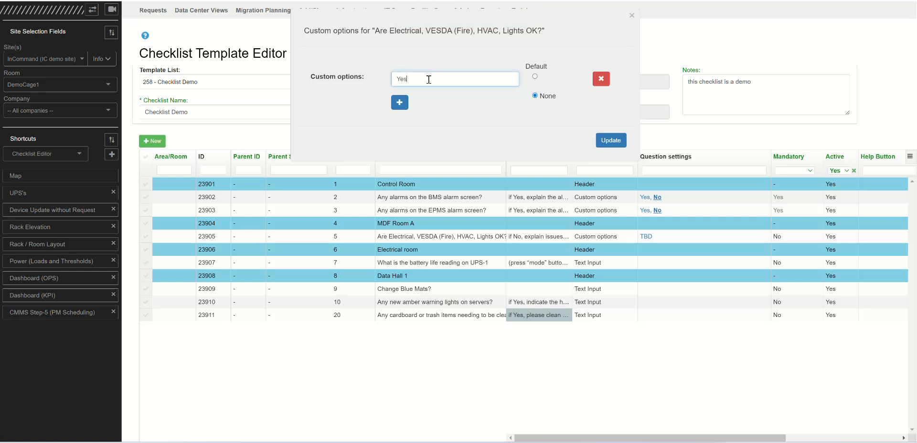
{"action": "left_click", "coordinate": [399, 102]}
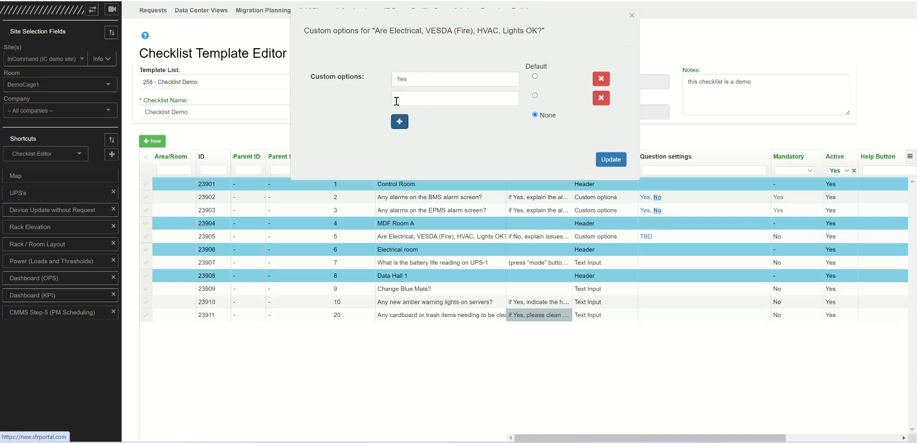
{"action": "left_click", "coordinate": [429, 96]}
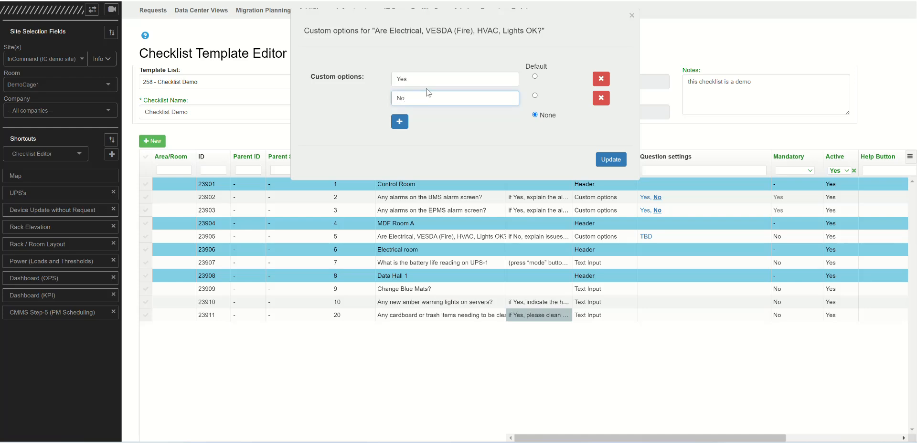
{"action": "left_click", "coordinate": [536, 96]}
{"action": "left_click", "coordinate": [609, 162]}
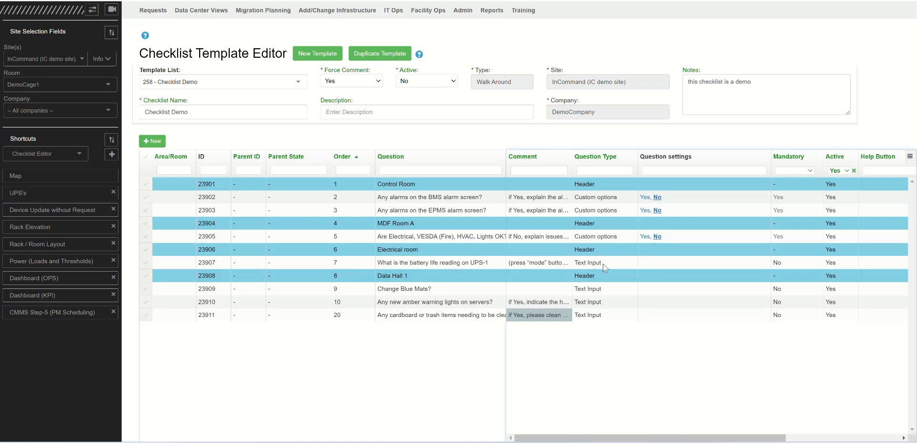
- Set the UPS-1 battery life question's type to Number with a minimum value of 50
{"action": "left_click", "coordinate": [616, 266]}
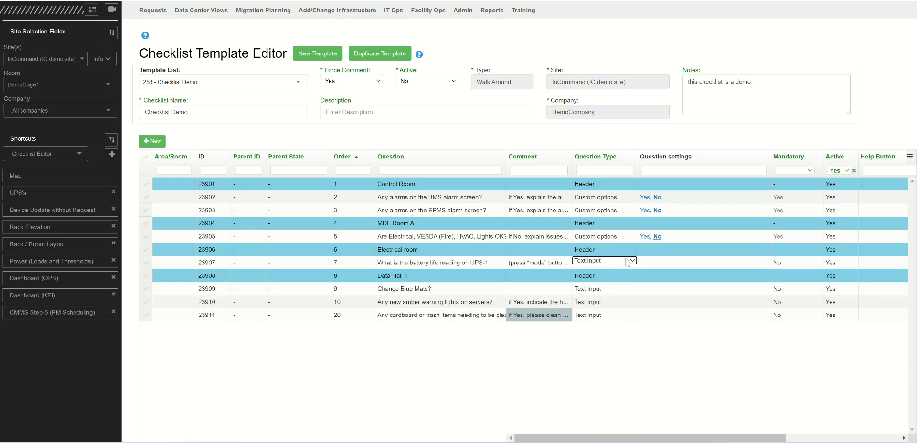
{"action": "left_click", "coordinate": [626, 261]}
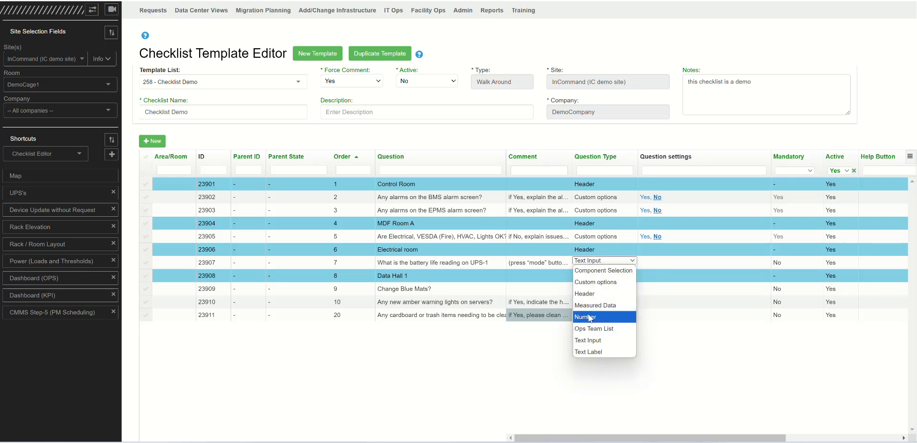
{"action": "left_click", "coordinate": [587, 317]}
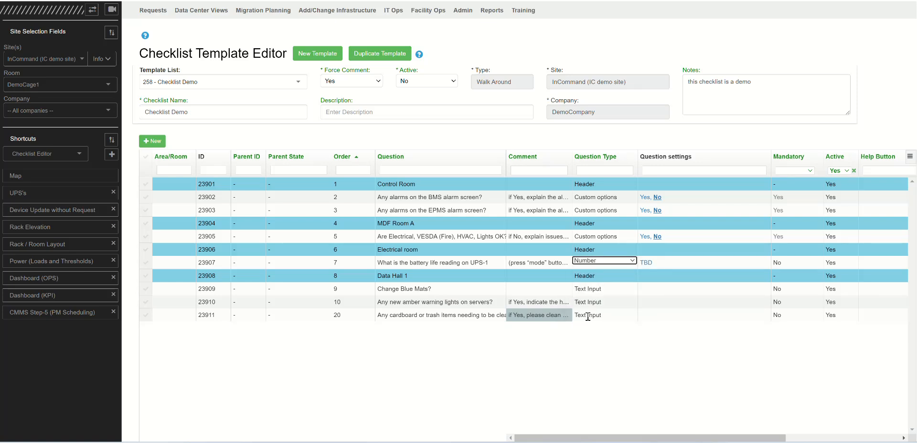
{"action": "left_click", "coordinate": [646, 263]}
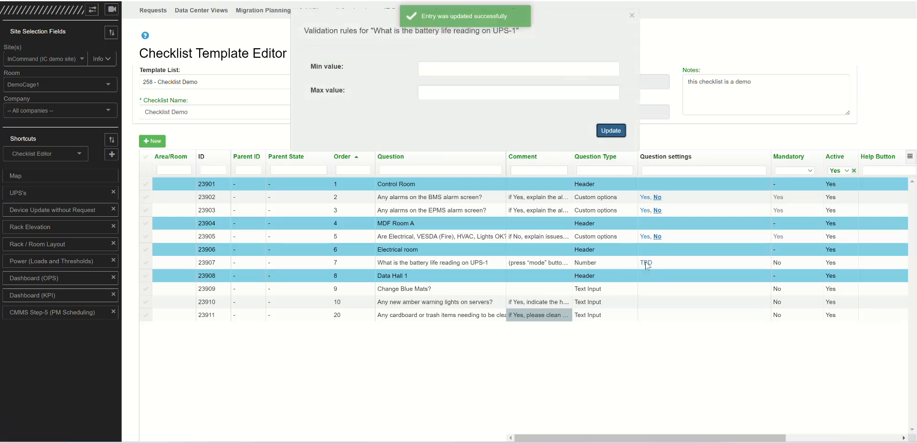
{"action": "left_click", "coordinate": [444, 68]}
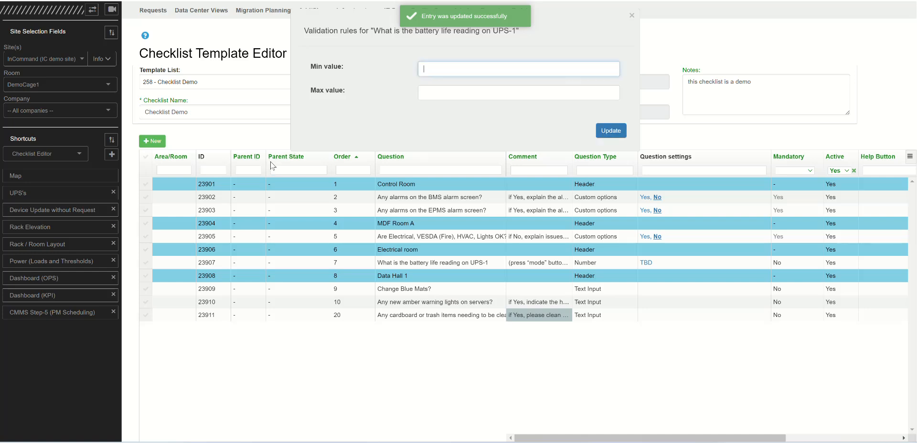
{"action": "type", "text": "50"}
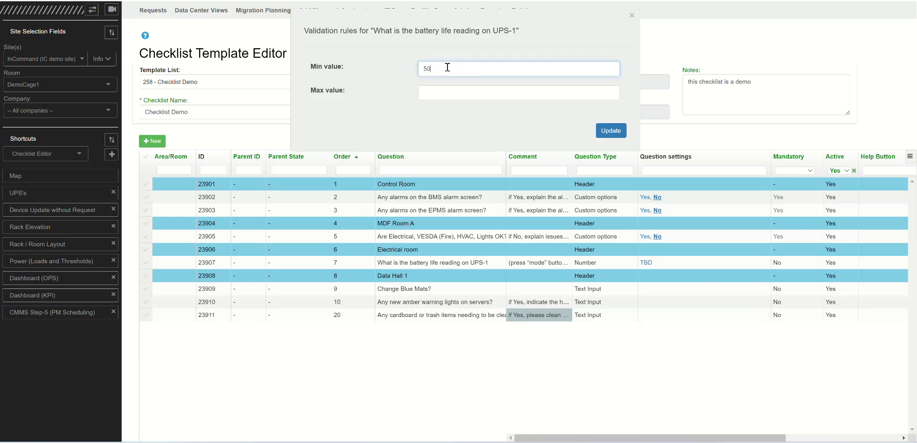
{"action": "left_click", "coordinate": [610, 130]}
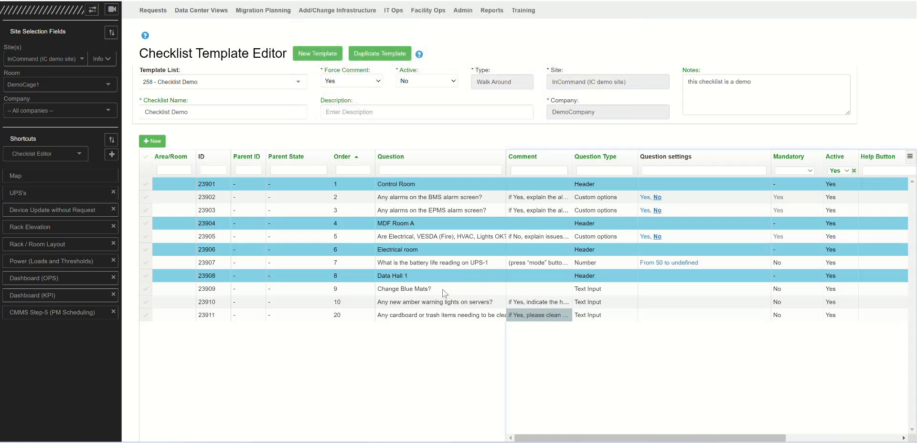
- Set the Change Blue Mats question's type to Custom options, with the choices Yes and No and No as the default
{"action": "left_click", "coordinate": [620, 290]}
{"action": "left_click", "coordinate": [632, 287]}
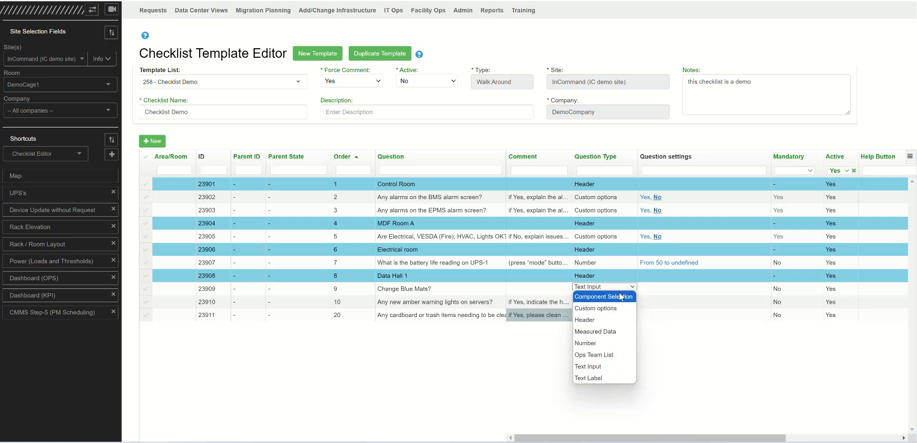
{"action": "left_click", "coordinate": [600, 308]}
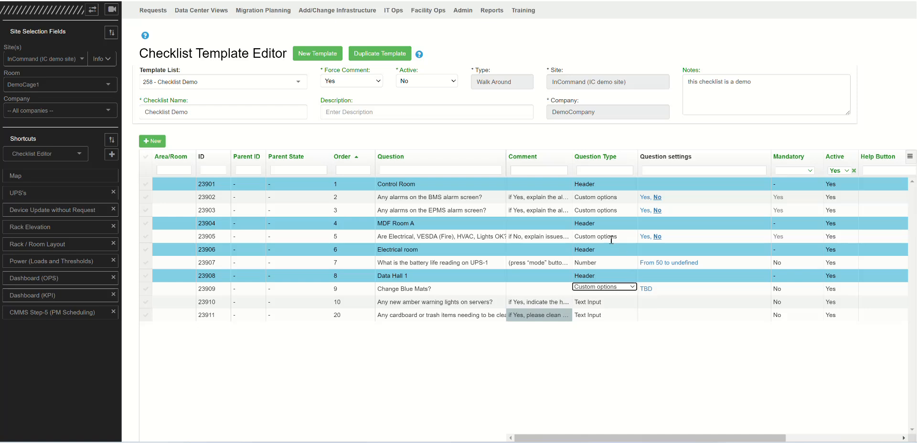
{"action": "left_click", "coordinate": [645, 290]}
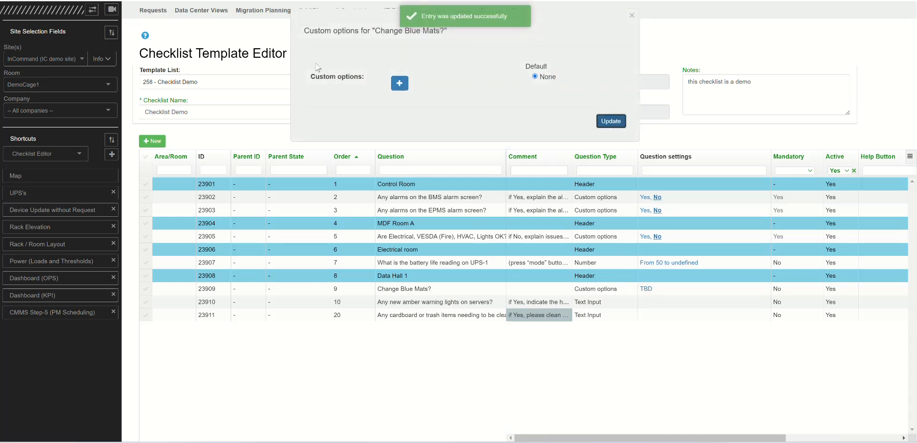
{"action": "left_click", "coordinate": [400, 83]}
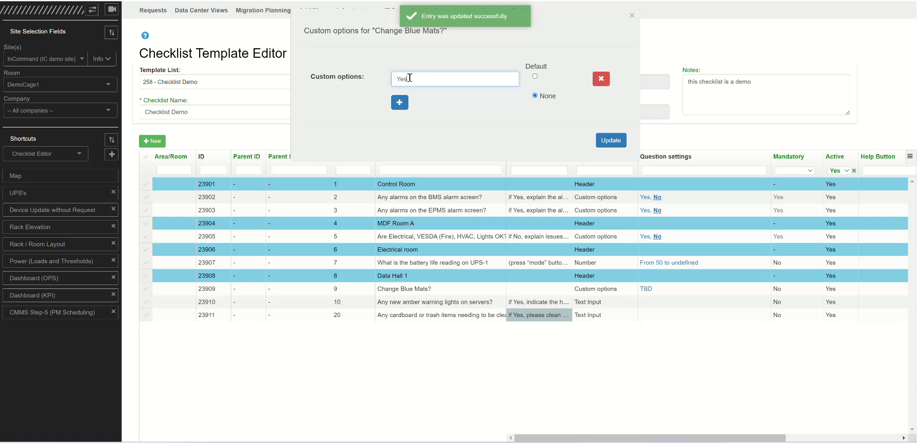
{"action": "left_click", "coordinate": [400, 102]}
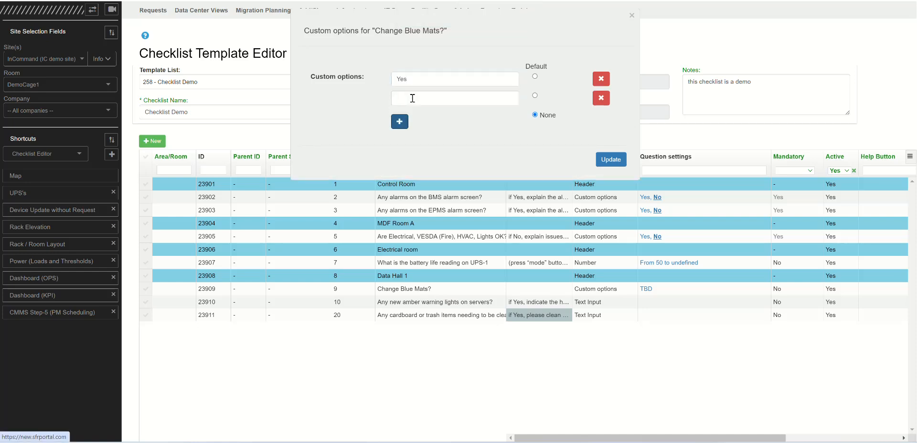
{"action": "left_click", "coordinate": [413, 99]}
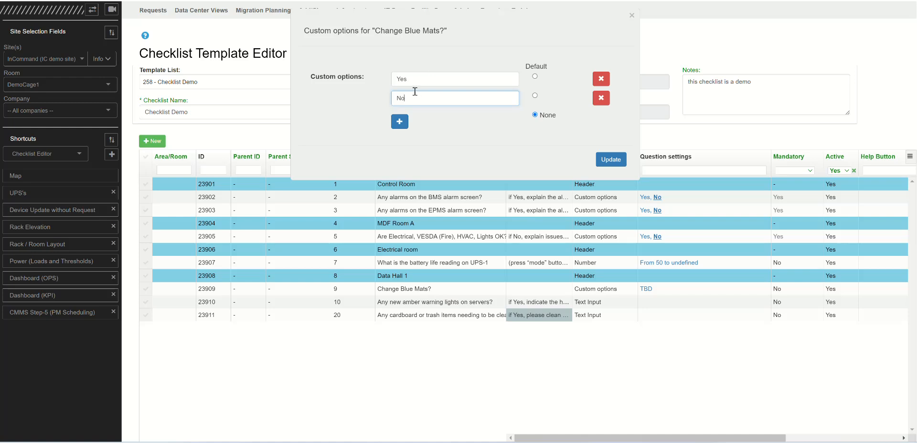
{"action": "left_click", "coordinate": [536, 95]}
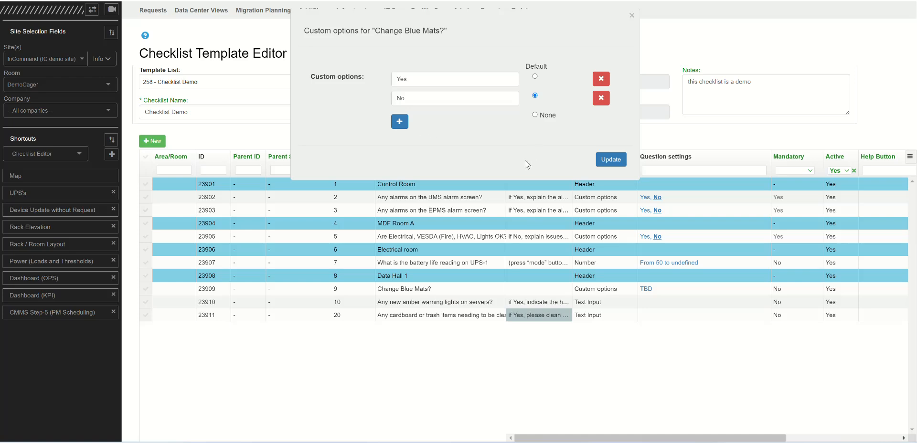
{"action": "left_click", "coordinate": [610, 159]}
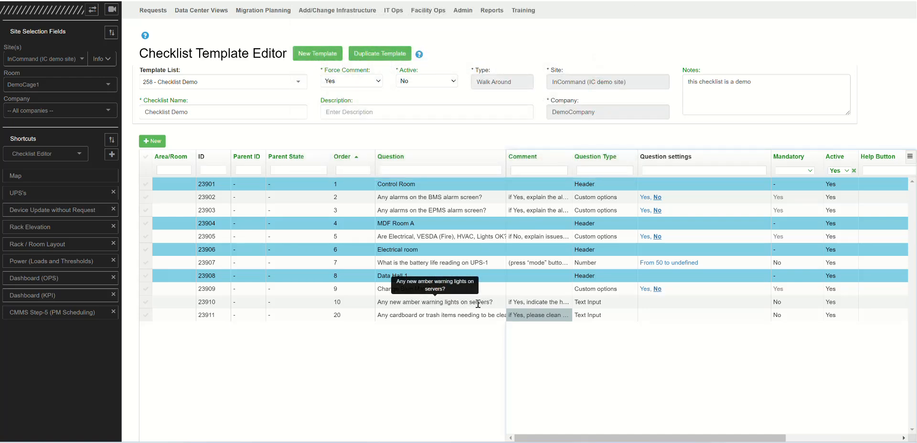
- Make the amber warning lights question a Custom options type with the choices Yes and No, defaulting to No
{"action": "left_click", "coordinate": [593, 302]}
{"action": "left_click", "coordinate": [616, 299]}
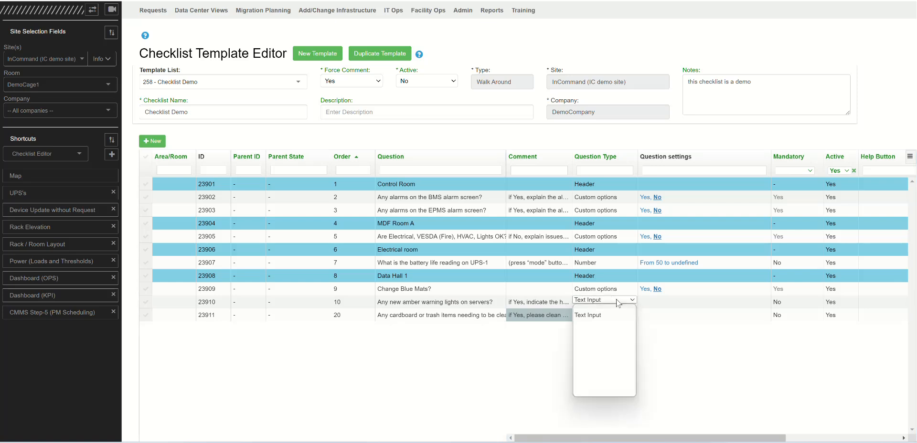
{"action": "left_click", "coordinate": [611, 321]}
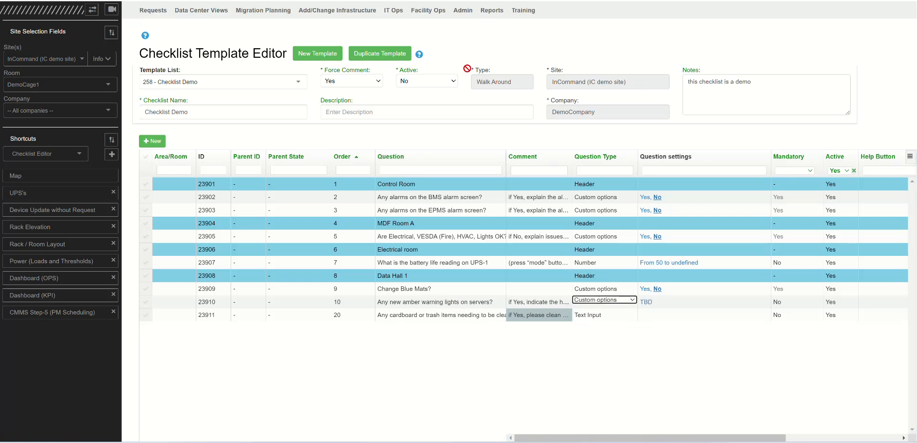
{"action": "left_click", "coordinate": [646, 302]}
{"action": "left_click", "coordinate": [399, 84]}
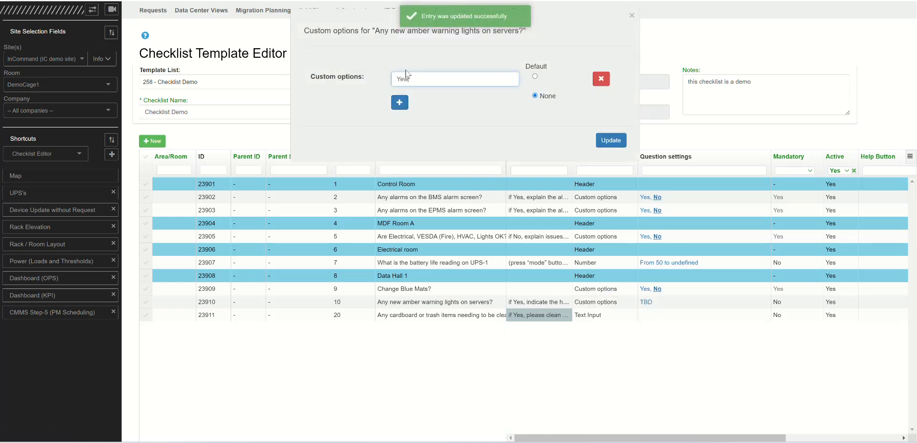
{"action": "type", "text": "Yes"}
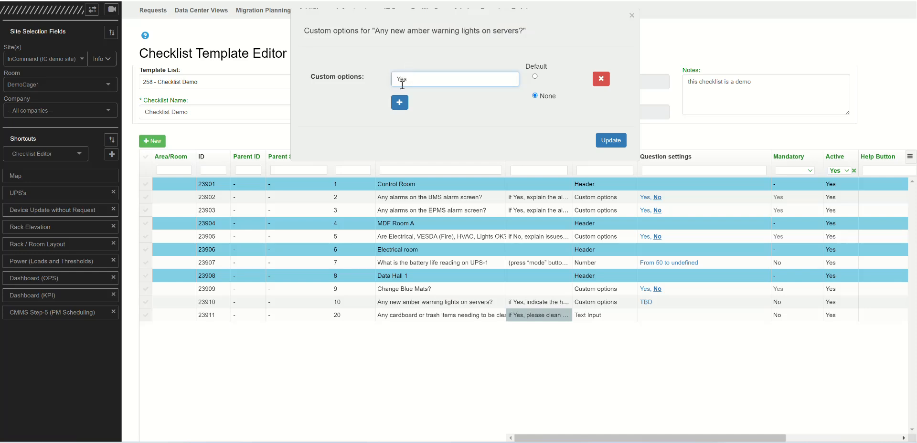
{"action": "left_click", "coordinate": [404, 106]}
{"action": "left_click", "coordinate": [400, 102]}
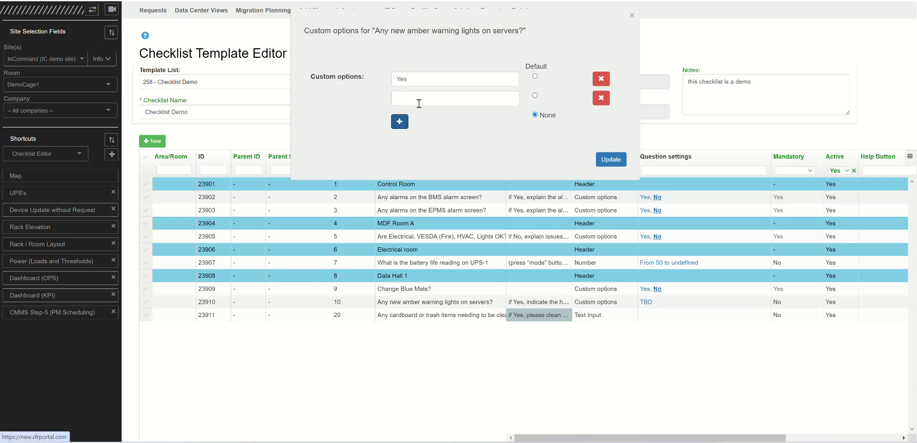
{"action": "type", "text": "No"}
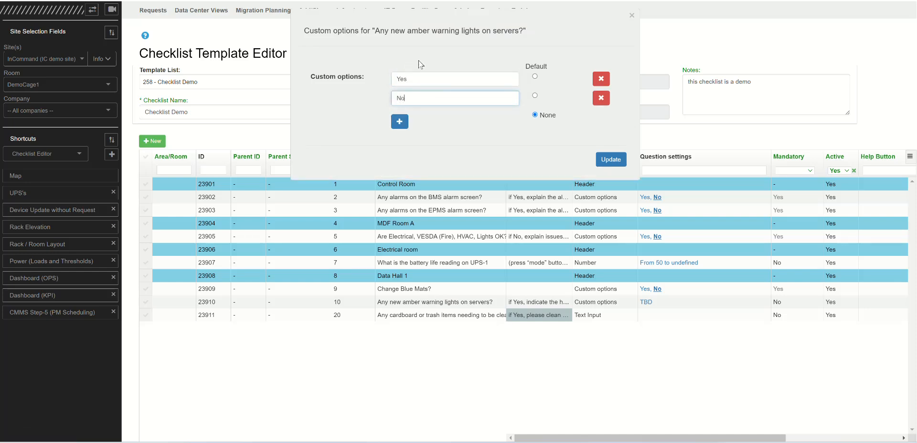
{"action": "left_click", "coordinate": [536, 96]}
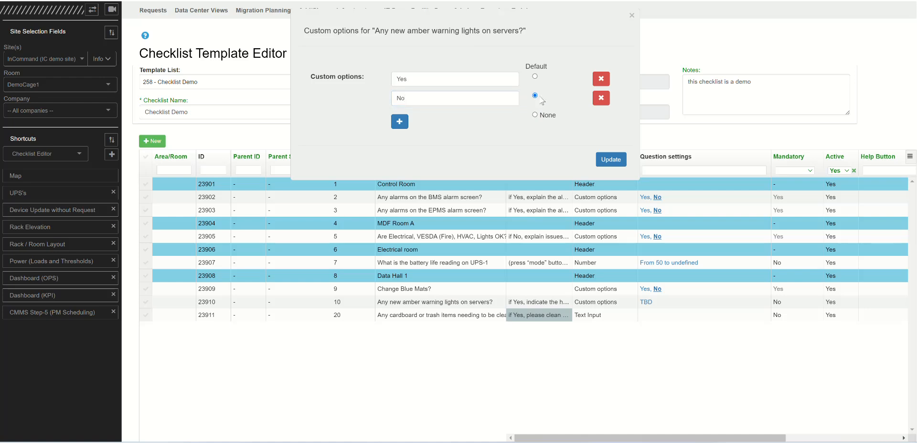
{"action": "left_click", "coordinate": [611, 162]}
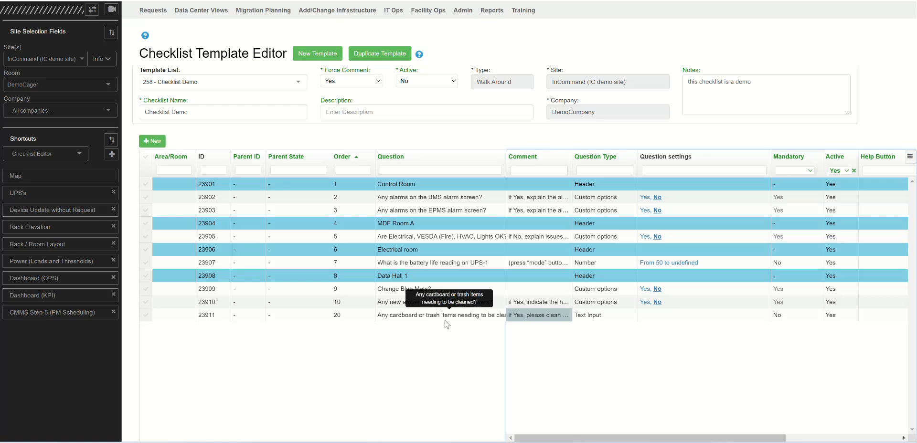
- Set the cardboard or trash items question's type to Custom options, with the choices Yes and No and No as the default
{"action": "left_click", "coordinate": [599, 316]}
{"action": "left_click", "coordinate": [632, 314]}
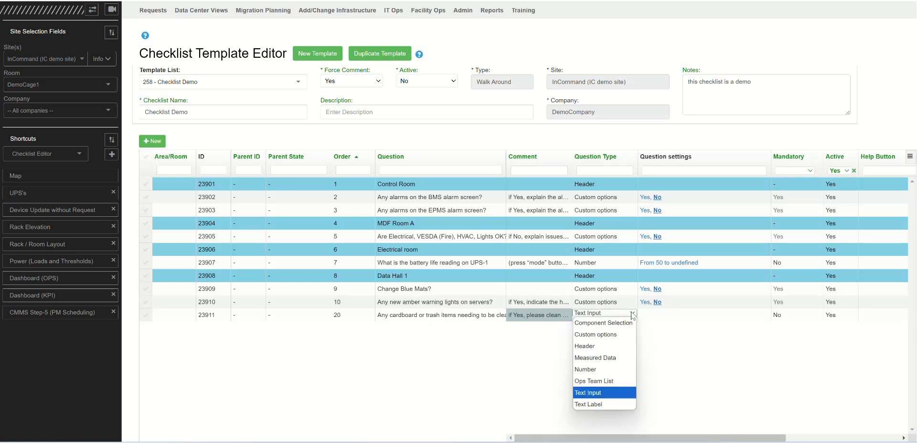
{"action": "left_click", "coordinate": [606, 334]}
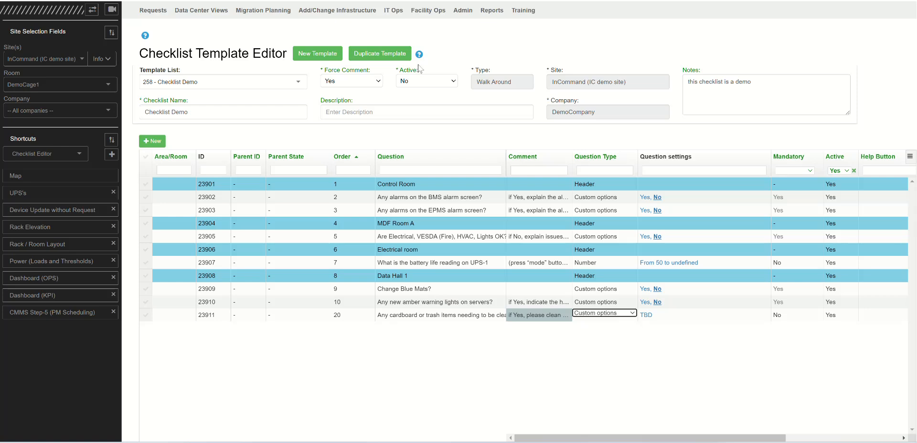
{"action": "left_click", "coordinate": [645, 316]}
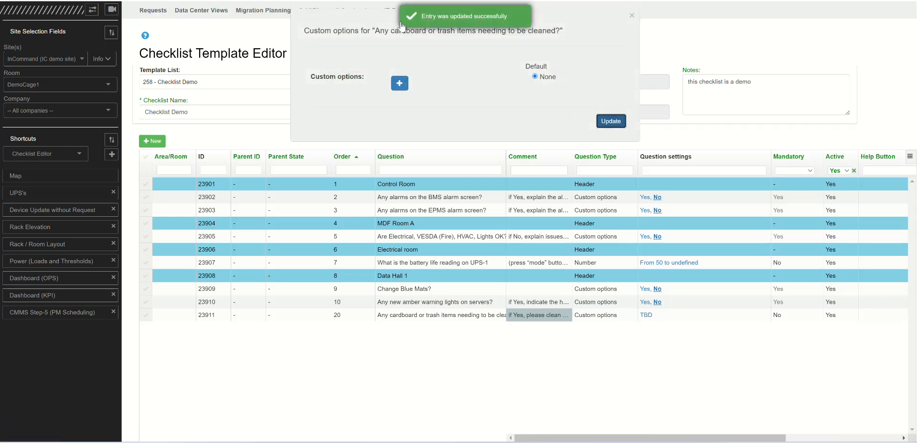
{"action": "left_click", "coordinate": [424, 76]}
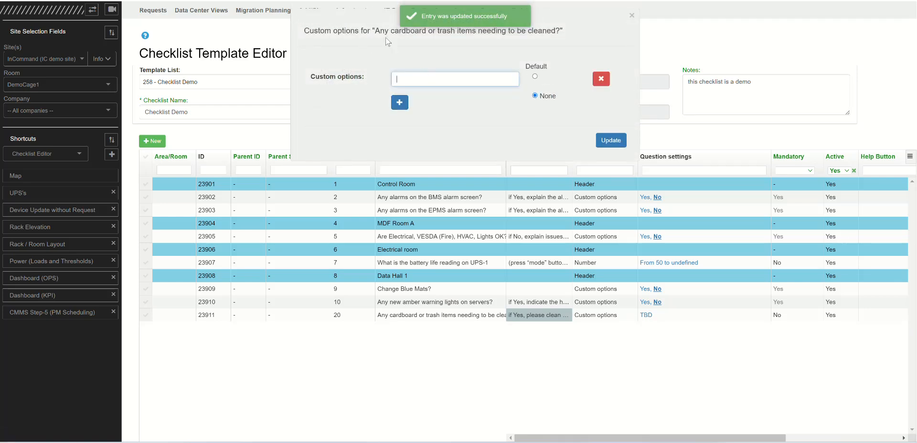
{"action": "type", "text": "Yes"}
{"action": "left_click", "coordinate": [399, 103]}
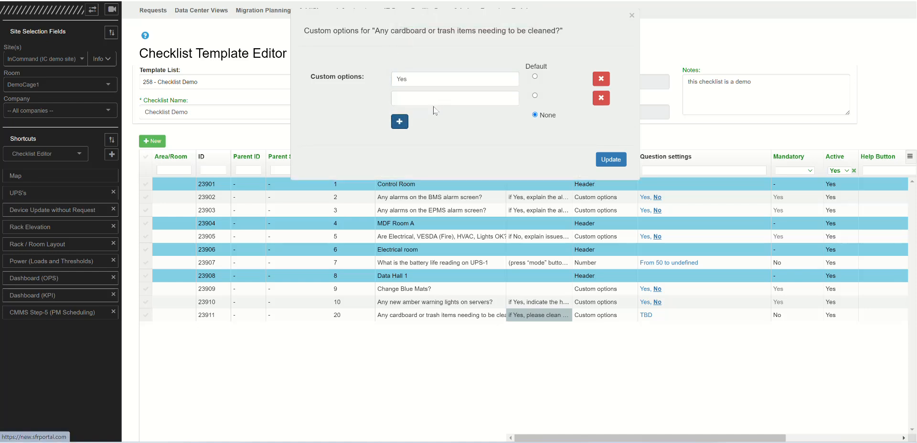
{"action": "left_click", "coordinate": [440, 97]}
{"action": "type", "text": "No"}
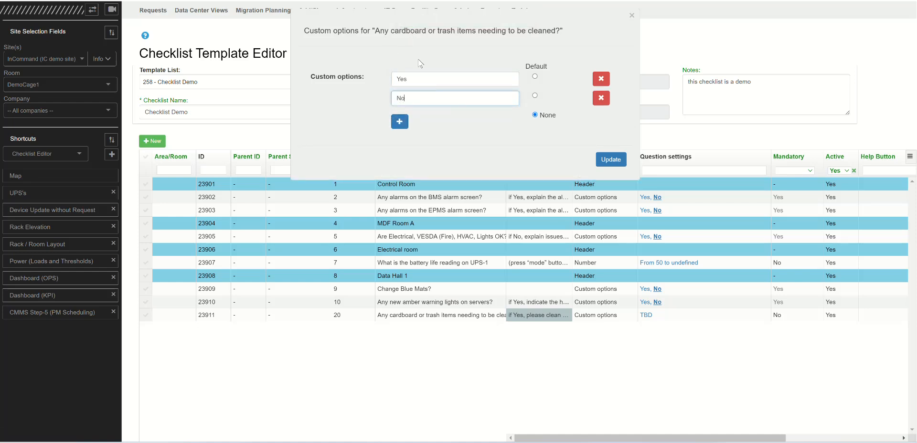
{"action": "left_click", "coordinate": [535, 95]}
{"action": "left_click", "coordinate": [611, 160]}
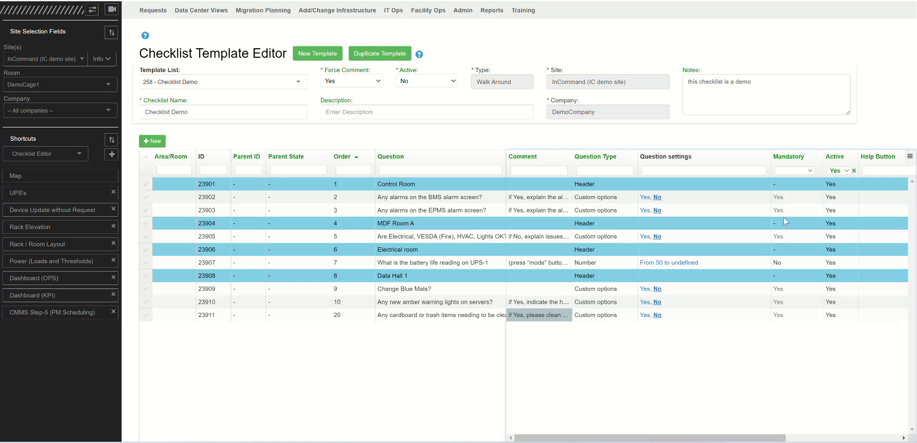
- Make the UPS-1 battery life question mandatory
{"action": "left_click", "coordinate": [792, 262]}
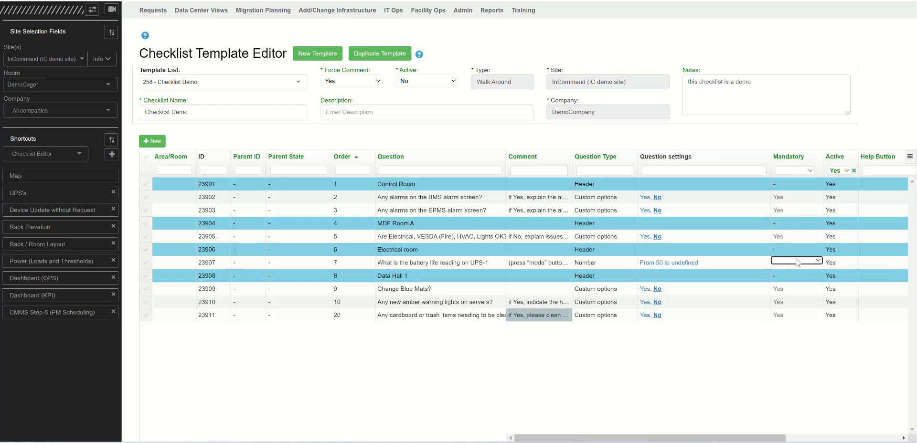
{"action": "left_click", "coordinate": [818, 262]}
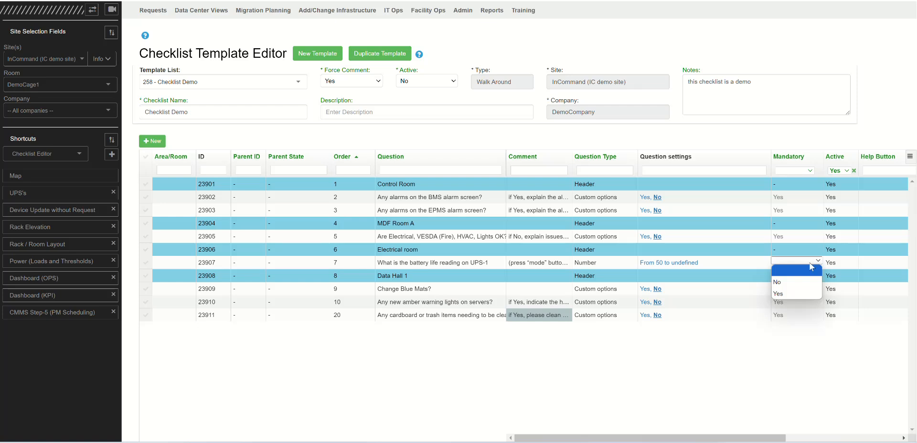
{"action": "left_click", "coordinate": [781, 292]}
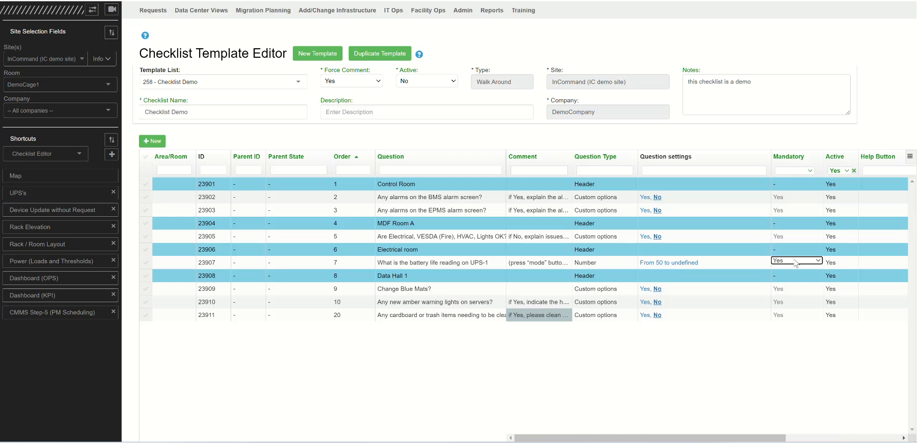
{"action": "left_click", "coordinate": [800, 348]}
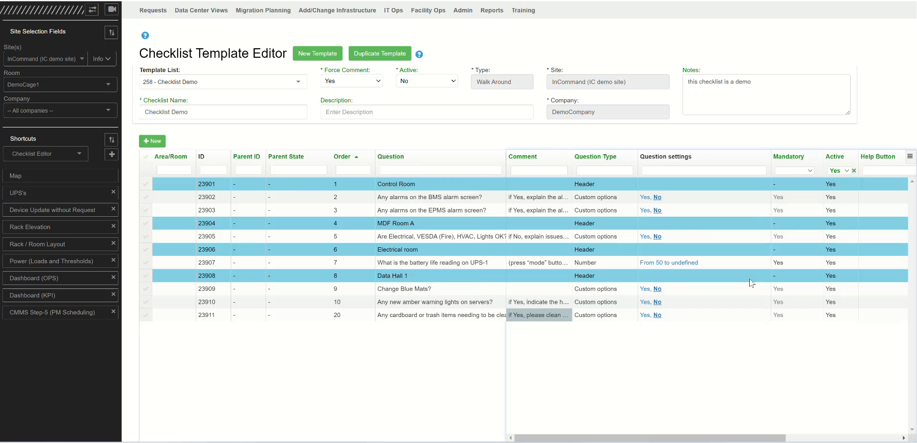
- Set the Change Blue Mats question's Active status to No, and restore it to Yes
{"action": "left_click", "coordinate": [845, 291]}
{"action": "left_click", "coordinate": [856, 288]}
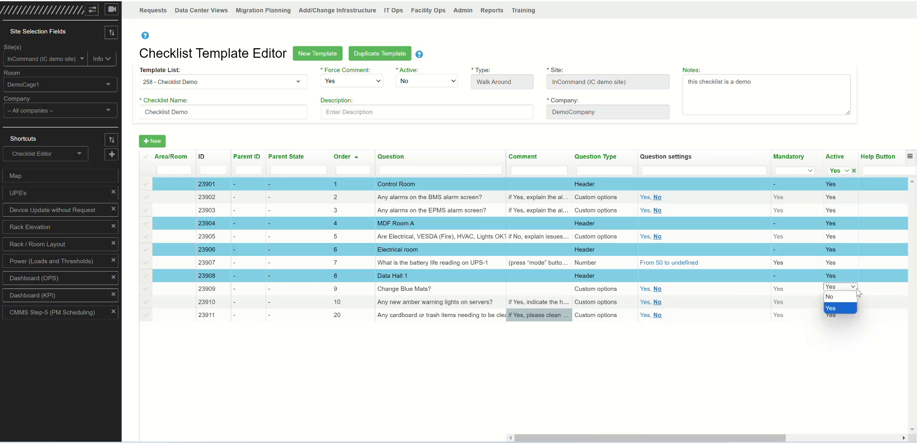
{"action": "left_click", "coordinate": [835, 296]}
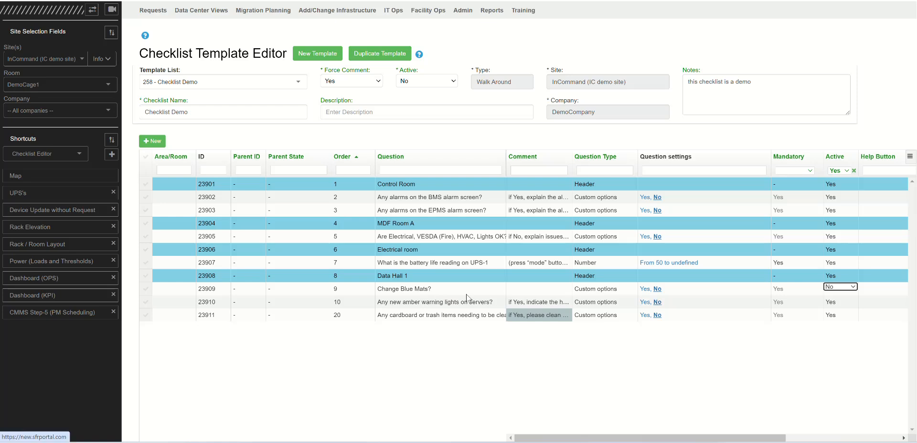
{"action": "left_click", "coordinate": [852, 288]}
{"action": "left_click", "coordinate": [834, 309]}
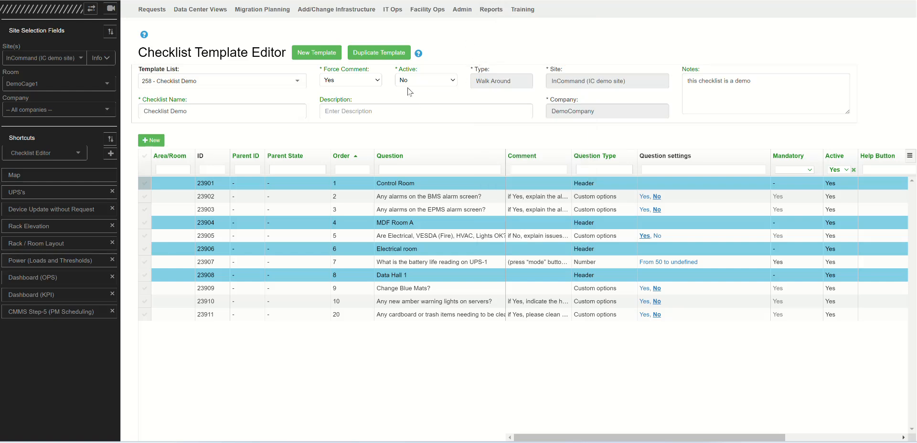
- Activate the Checklist Demo template by setting its Active status to Yes
{"action": "left_click", "coordinate": [447, 81]}
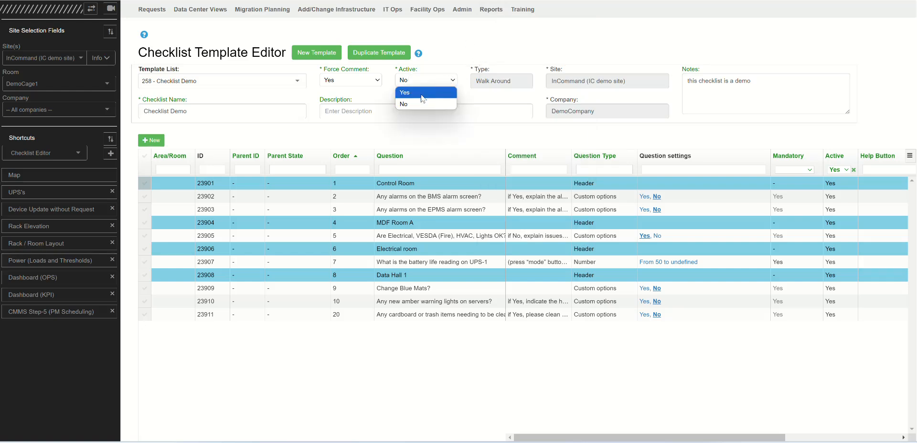
{"action": "left_click", "coordinate": [412, 94]}
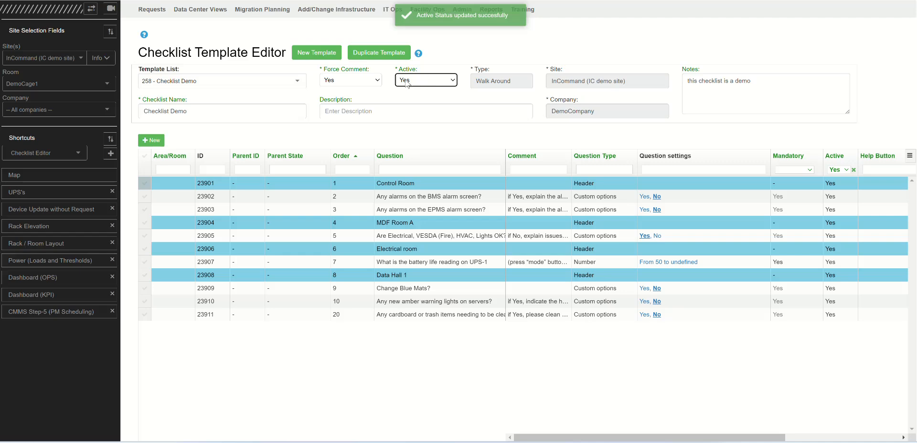
- Open the Facility Ops Checklists page and start the Checklist Demo walk-around checklist
{"action": "left_click", "coordinate": [22, 176]}
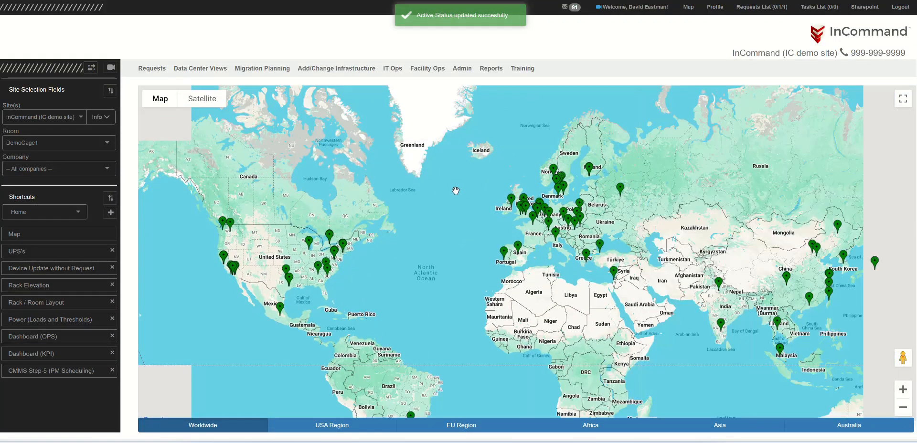
{"action": "left_click_drag", "start_coordinate": [421, 215], "coordinate": [387, 180]}
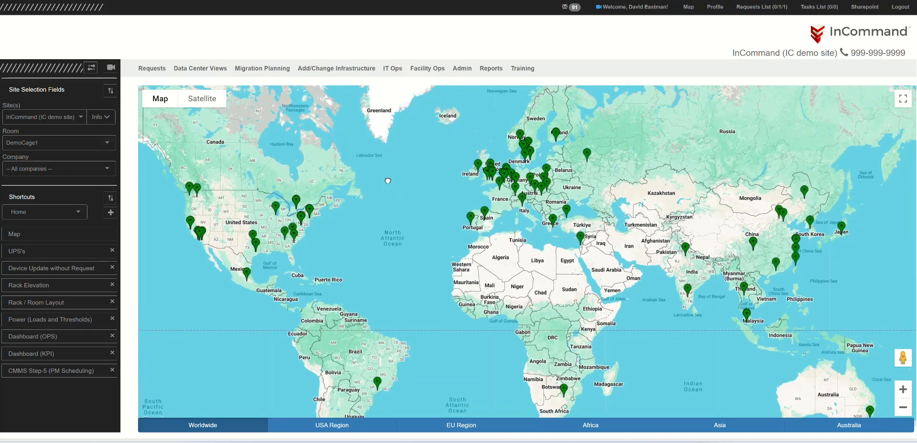
{"action": "mouse_move", "coordinate": [425, 69]}
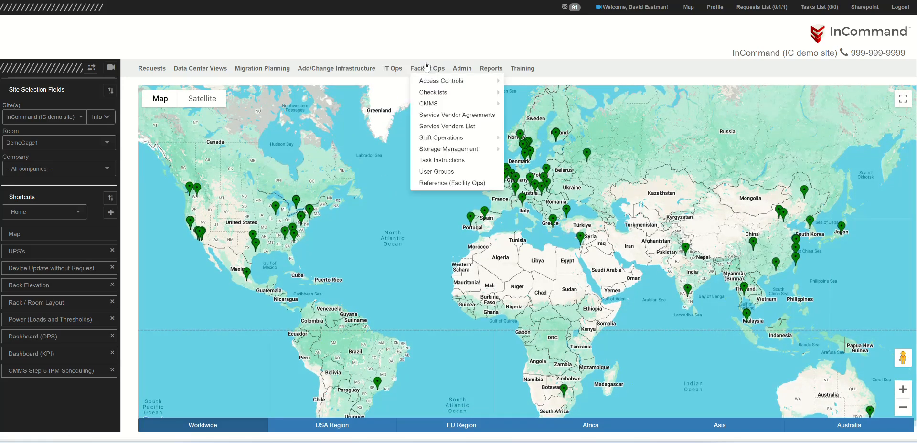
{"action": "mouse_move", "coordinate": [435, 95]}
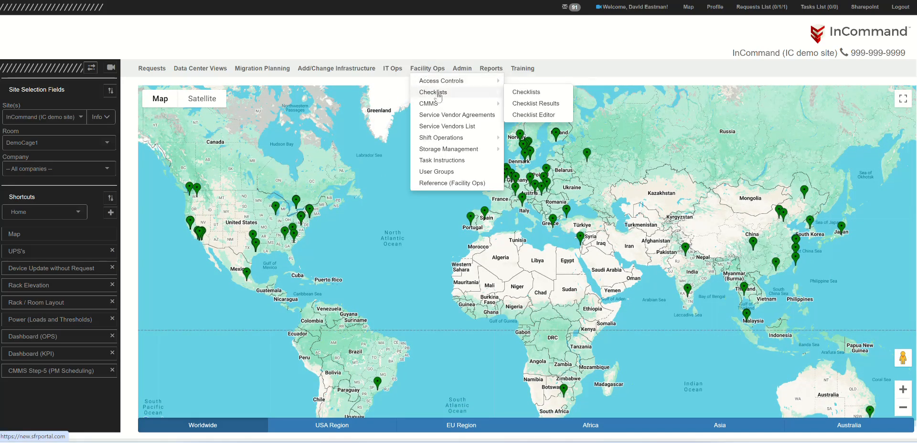
{"action": "left_click", "coordinate": [527, 92]}
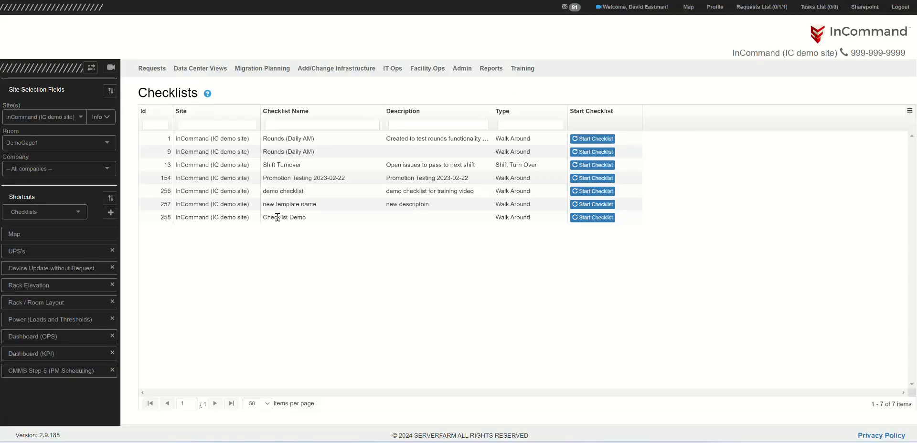
{"action": "left_click", "coordinate": [595, 218]}
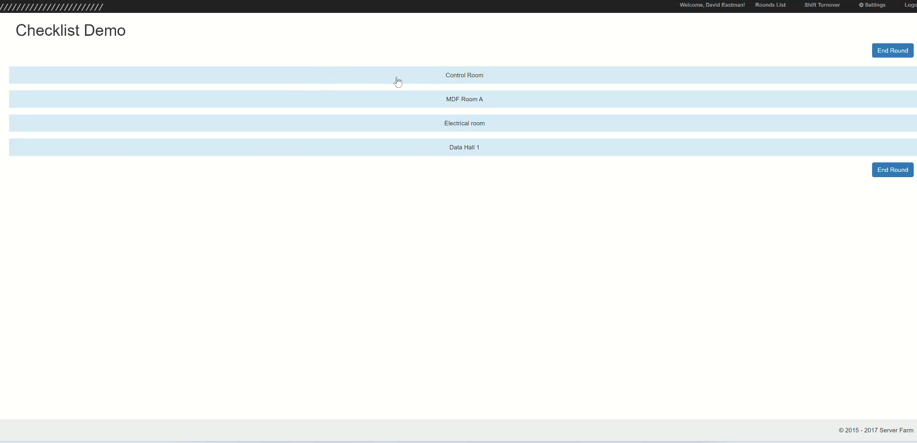
- In the Control Room section, answer Yes to the EPMS alarm question and save the note "The PDU-1 has a voltage error"
{"action": "left_click", "coordinate": [458, 80]}
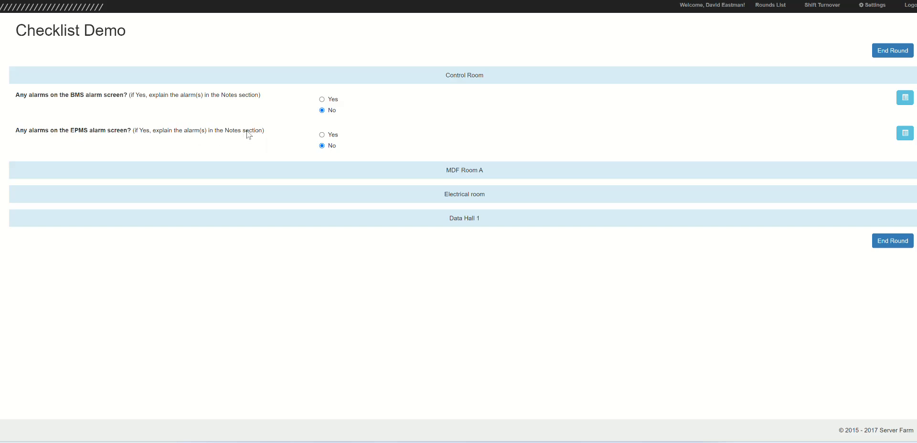
{"action": "left_click", "coordinate": [322, 134]}
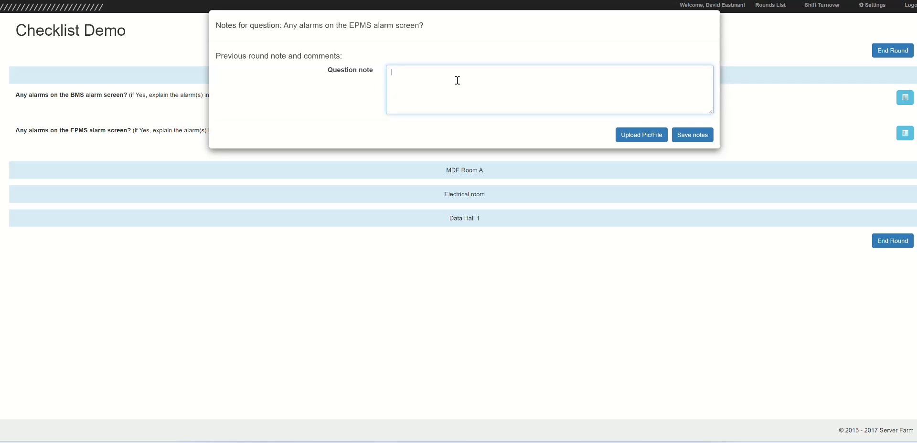
{"action": "type", "text": "The PDU-1 has a voltage error"}
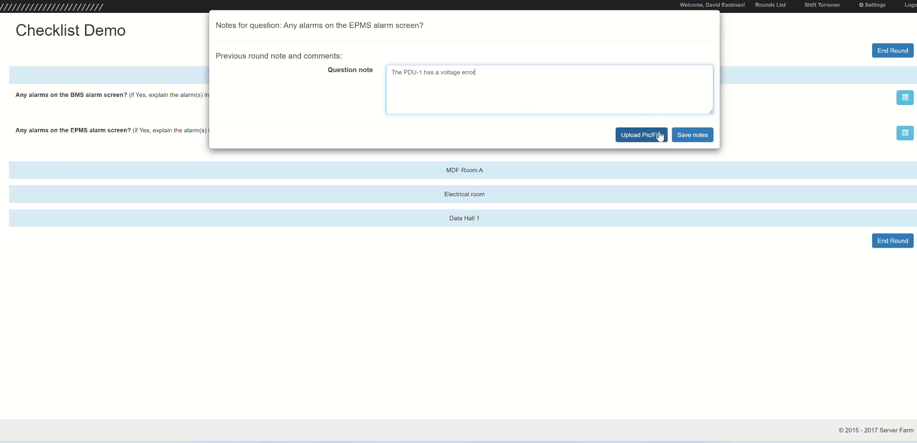
{"action": "left_click", "coordinate": [693, 136]}
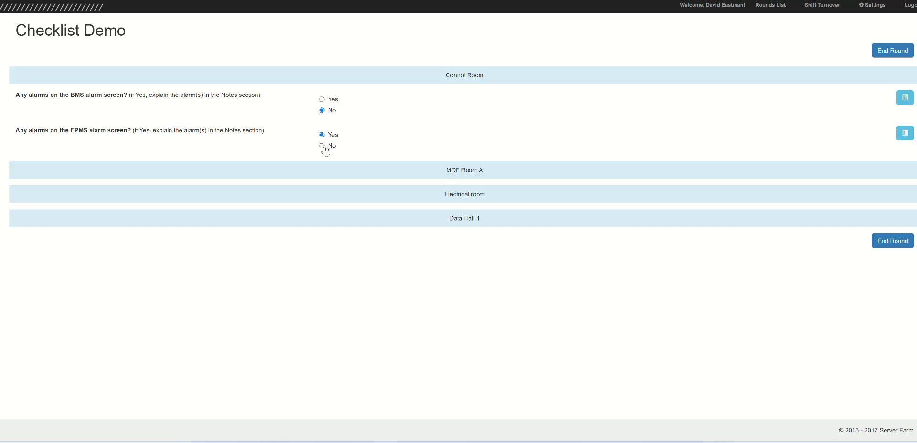
- Expand the MDF Room A, Electrical room and Data Hall 1 sections, entering 45 as the UPS-1 battery life reading
{"action": "left_click", "coordinate": [369, 177]}
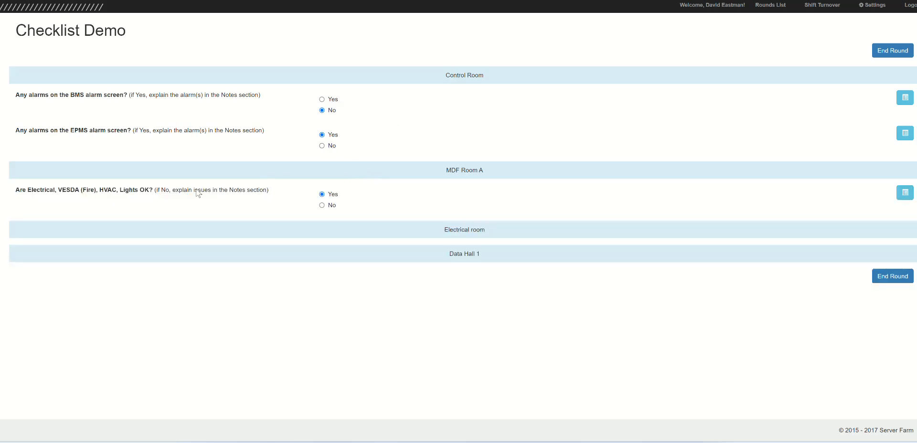
{"action": "left_click", "coordinate": [464, 231]}
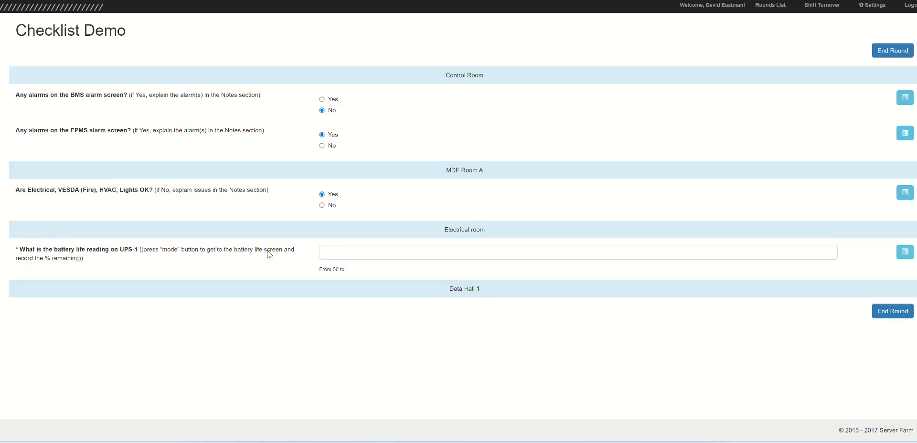
{"action": "left_click", "coordinate": [474, 252]}
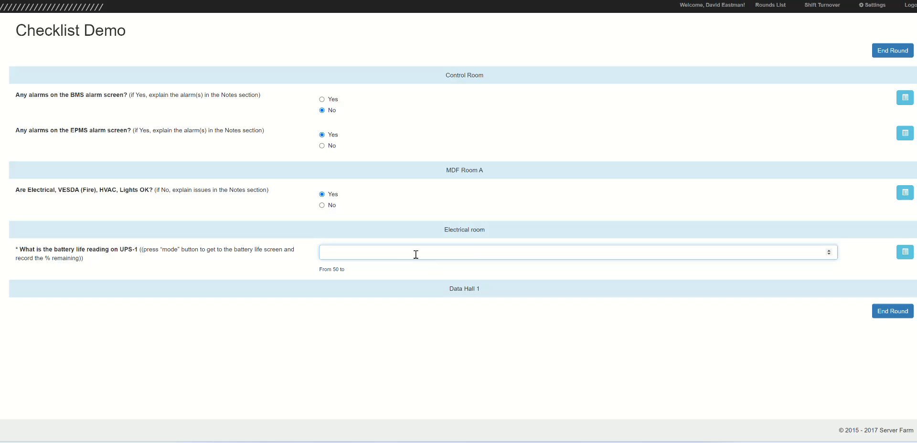
{"action": "type", "text": "45"}
{"action": "left_click", "coordinate": [392, 292]}
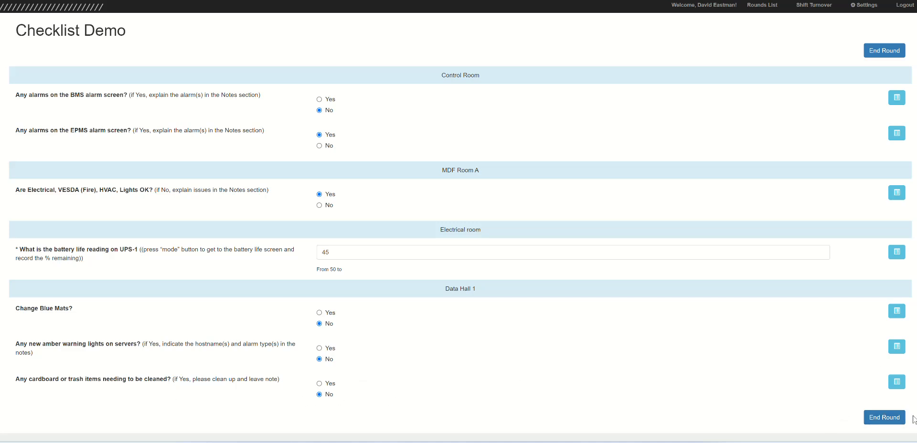
- End the round, email its notes to Facility Operations and close the completed checklist
{"action": "left_click", "coordinate": [884, 419]}
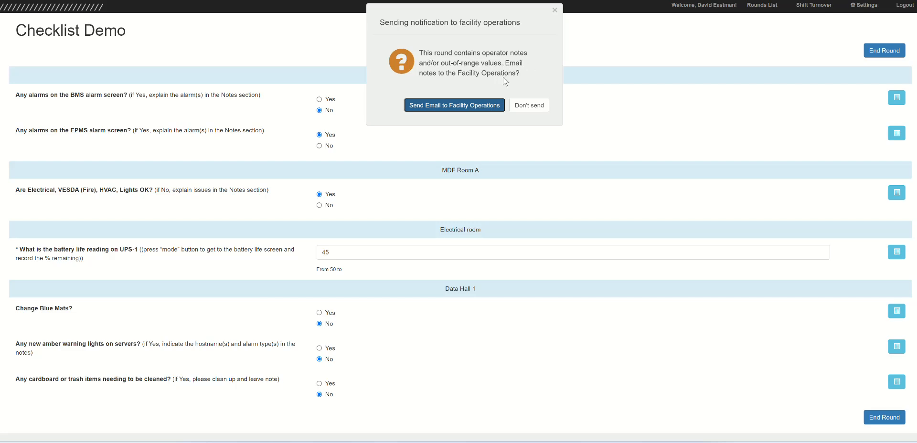
{"action": "left_click", "coordinate": [446, 109]}
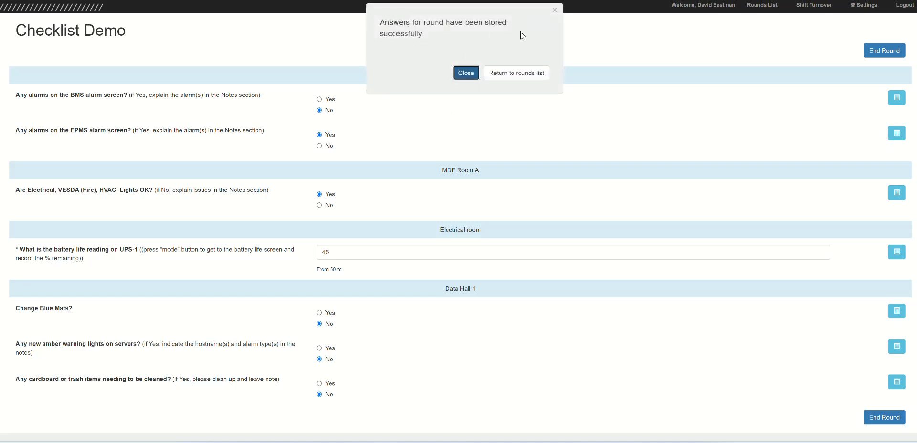
{"action": "left_click", "coordinate": [466, 74]}
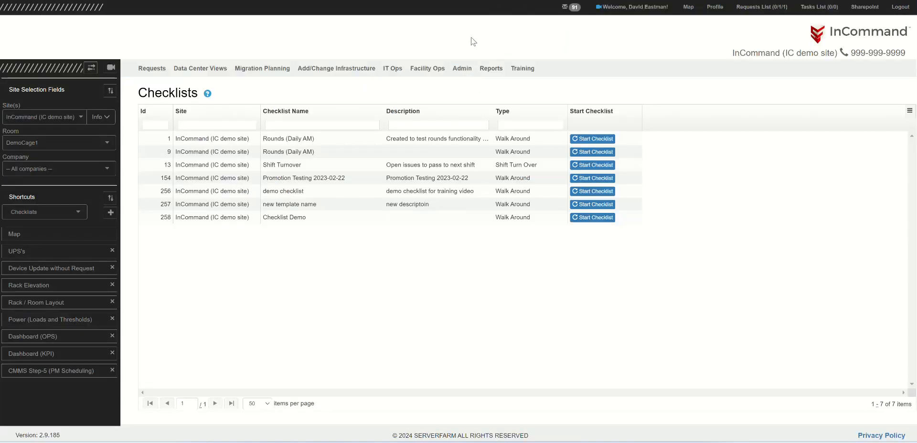
- Open the Facility Ops Checklist Results for 258 - Checklist Demo
{"action": "left_click", "coordinate": [31, 235]}
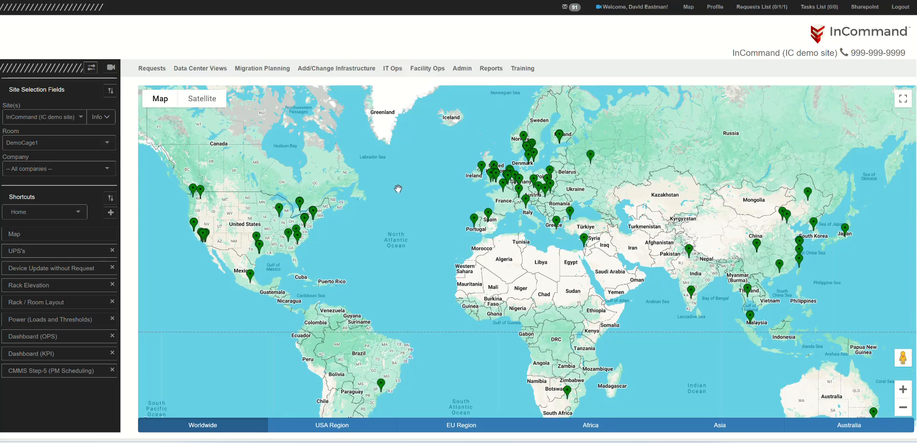
{"action": "left_click", "coordinate": [431, 75]}
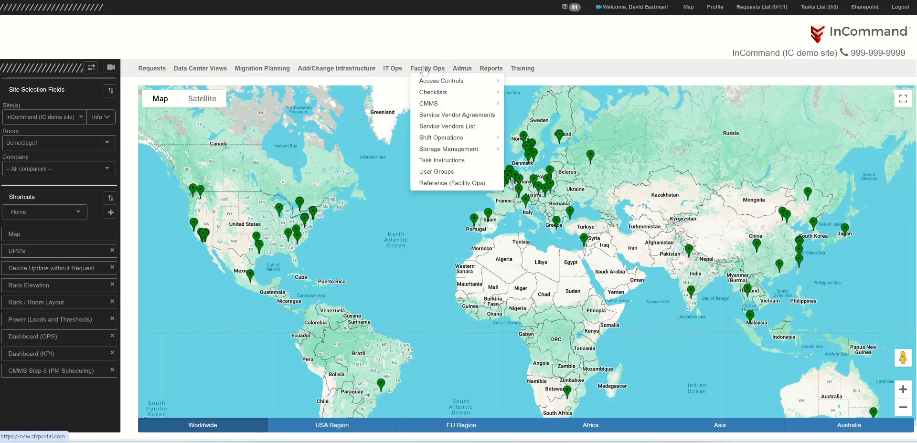
{"action": "mouse_move", "coordinate": [433, 94]}
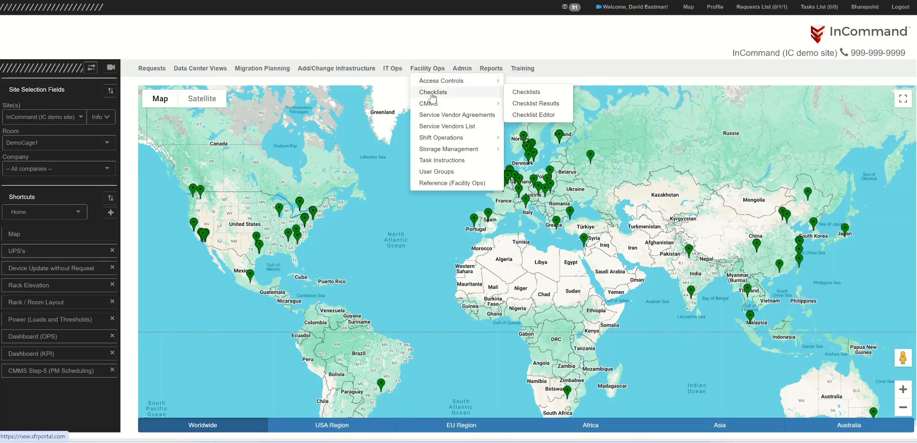
{"action": "left_click", "coordinate": [524, 104]}
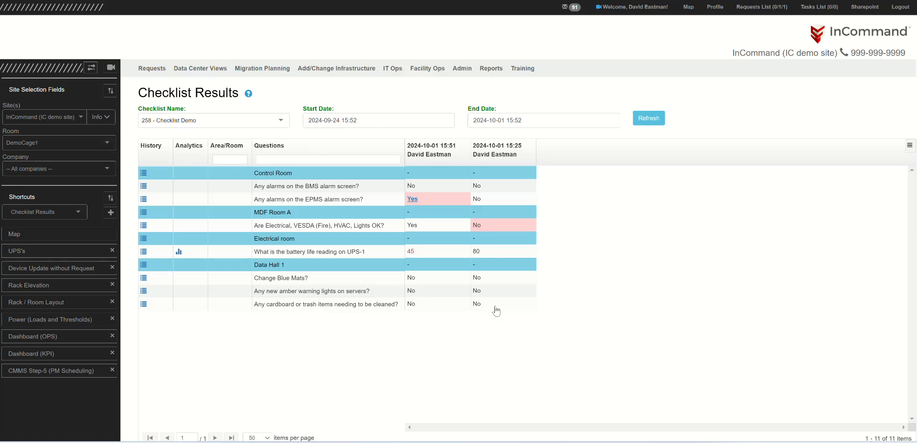
- View the note behind the latest round's Yes answer to the EPMS alarm question, and check the UPS-1 battery reading
{"action": "left_click", "coordinate": [412, 200]}
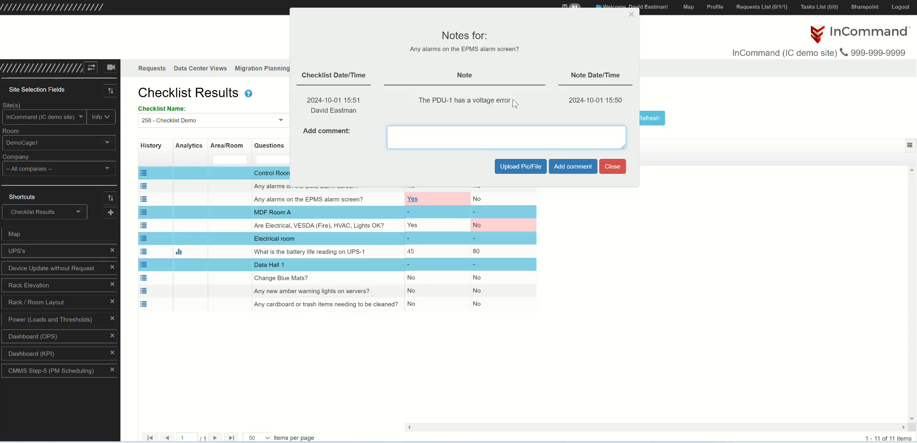
{"action": "left_click", "coordinate": [609, 168]}
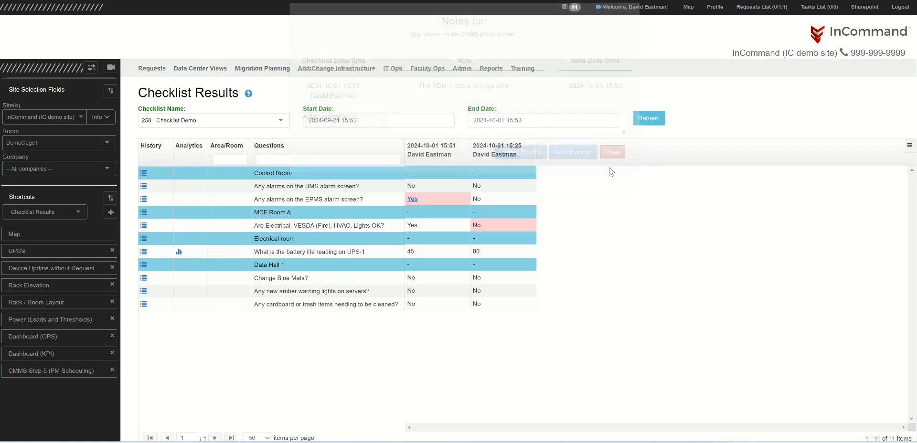
{"action": "mouse_move", "coordinate": [414, 258]}
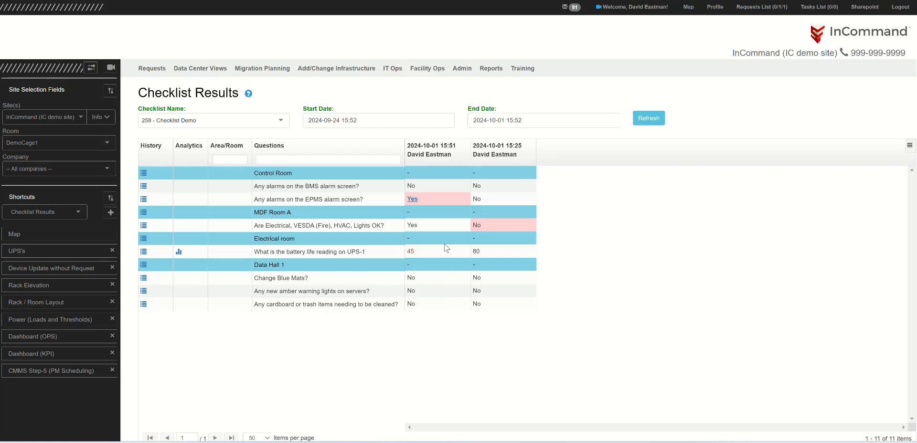
- Review the help information for Checklist Results, and return to the Facility Ops Checklist Results page
{"action": "left_click", "coordinate": [248, 95]}
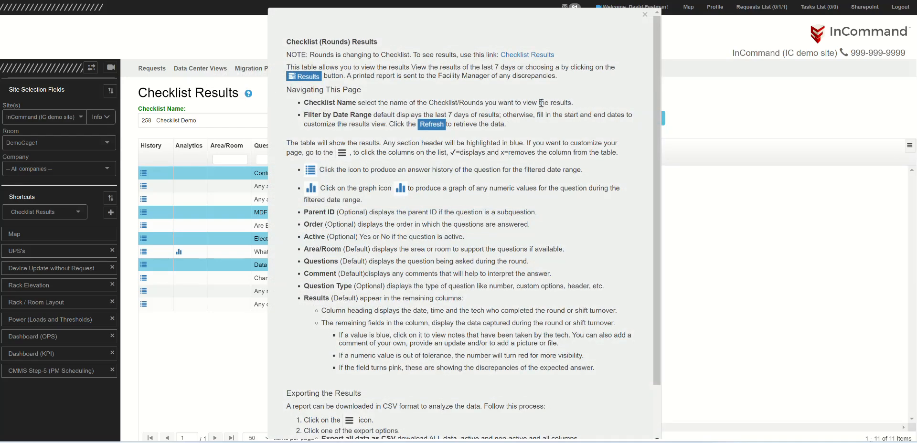
{"action": "left_click", "coordinate": [645, 14]}
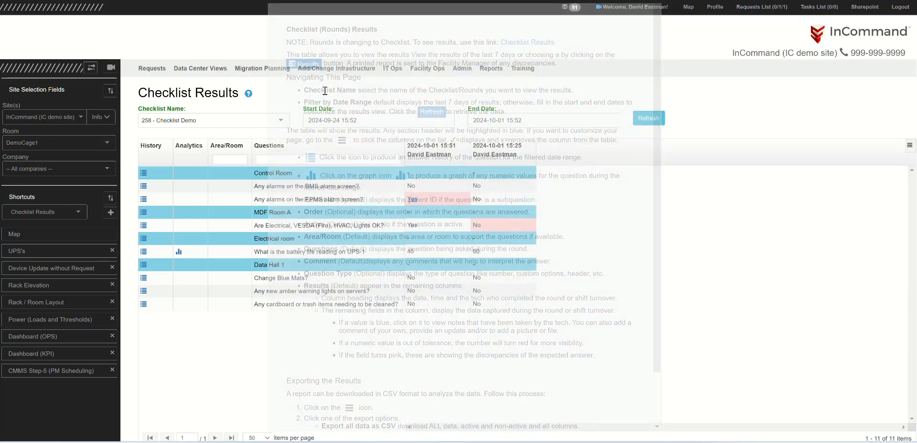
{"action": "left_click", "coordinate": [427, 68]}
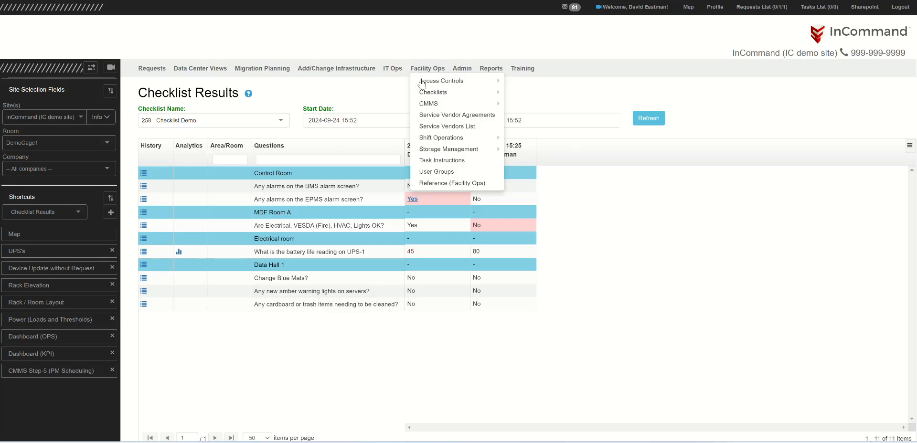
{"action": "mouse_move", "coordinate": [428, 94]}
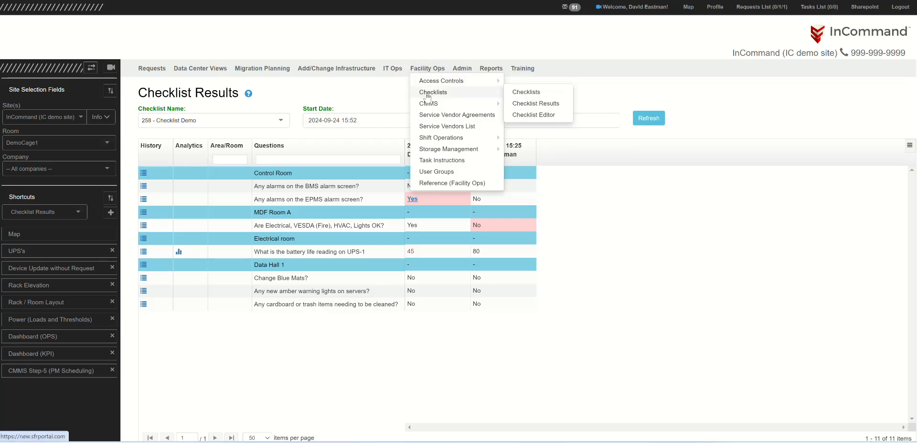
{"action": "left_click", "coordinate": [532, 103]}
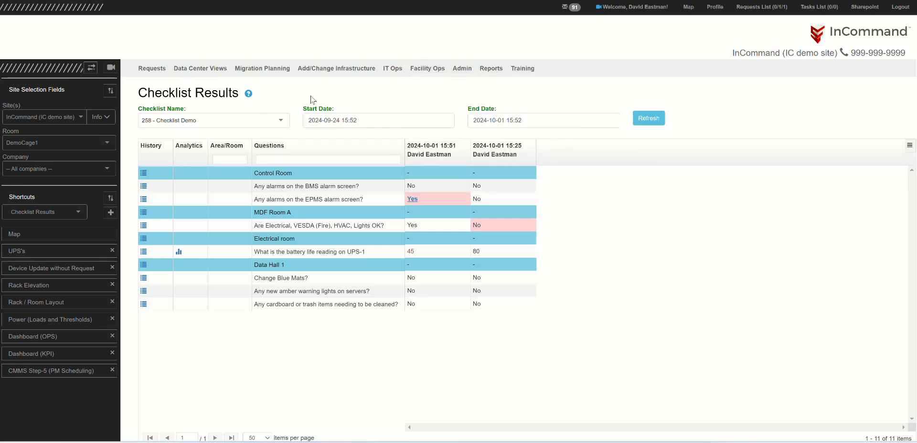